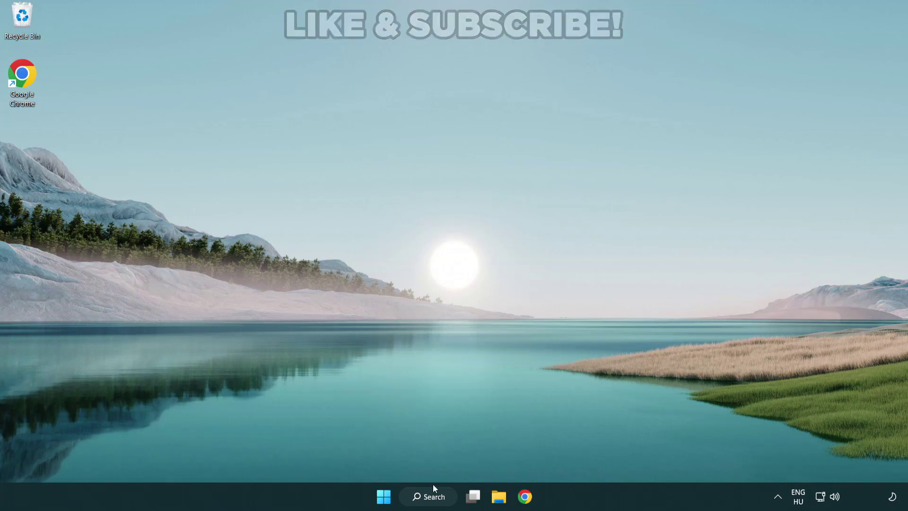
Find 'device manager' in Windows Search and launch Device Manager
{"action": "left_click", "coordinate": [433, 497]}
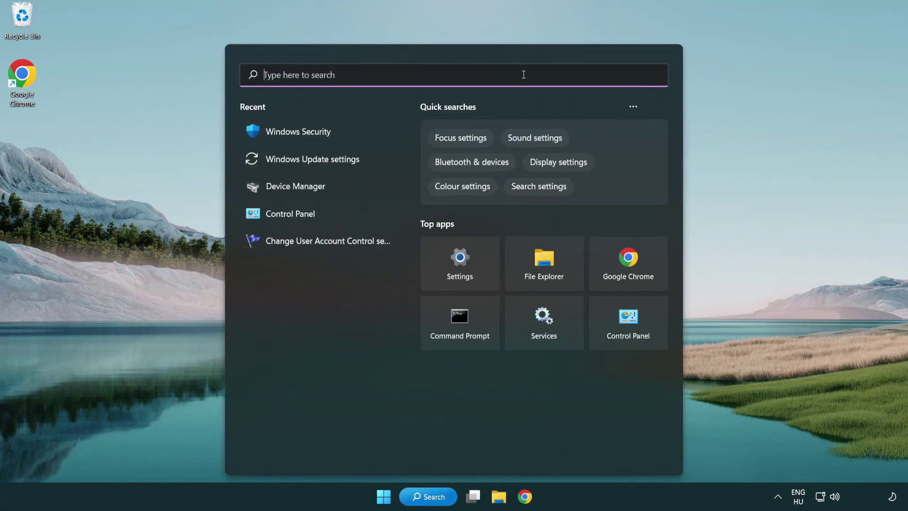
{"action": "type", "text": "device m"}
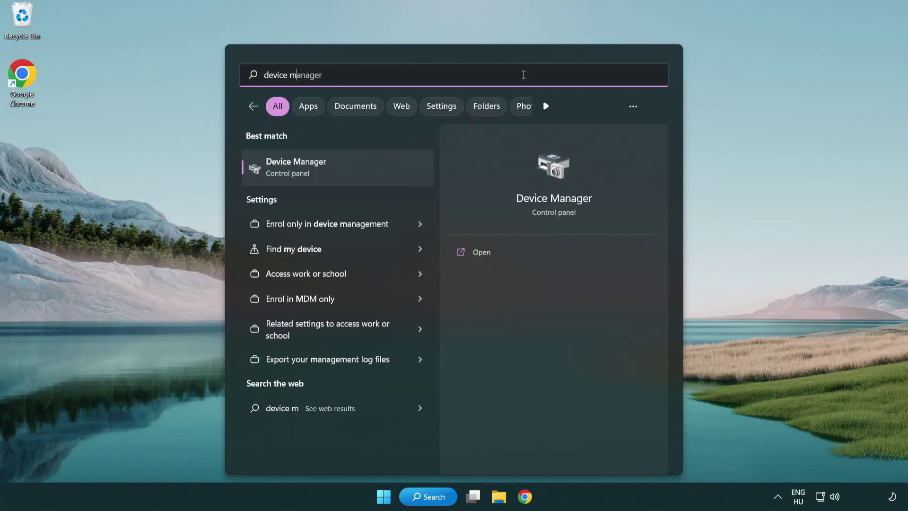
{"action": "type", "text": "anager"}
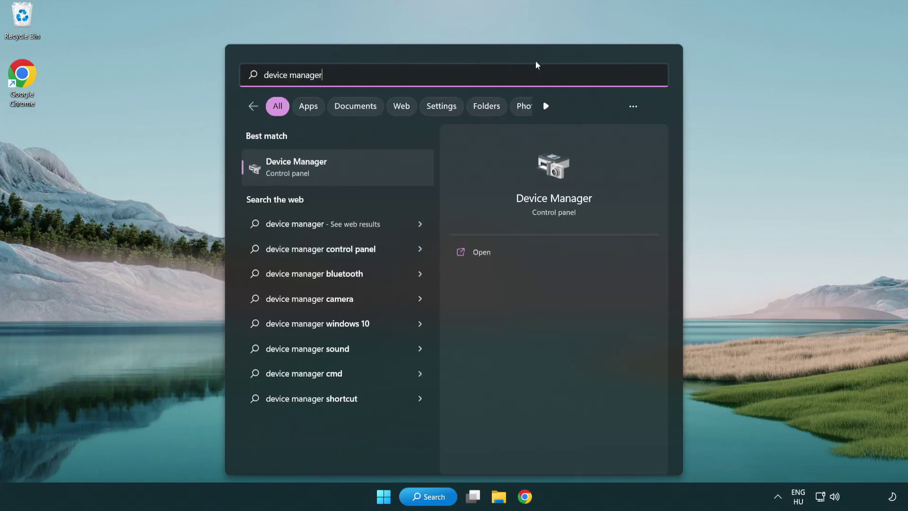
{"action": "left_click", "coordinate": [364, 174]}
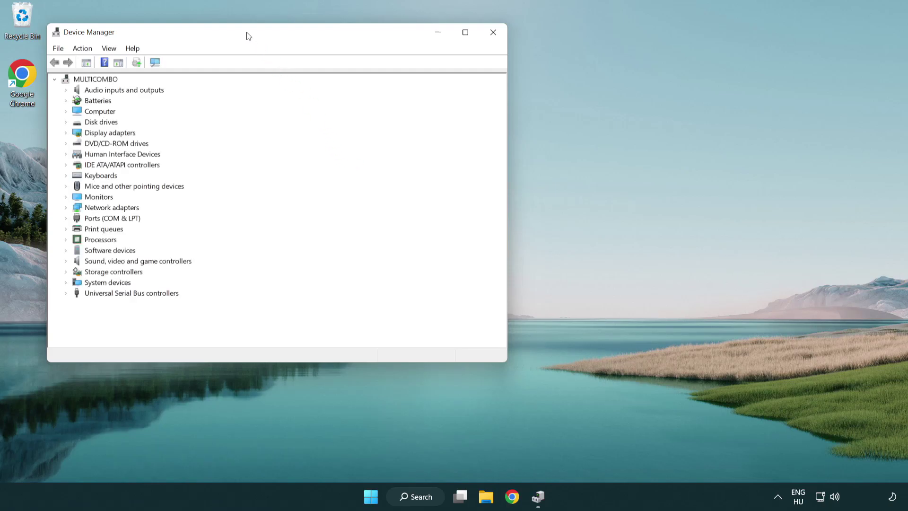
Start a driver update for the VMware SVGA 3D adapter under Display adapters
{"action": "left_click_drag", "start_coordinate": [248, 35], "coordinate": [398, 91]}
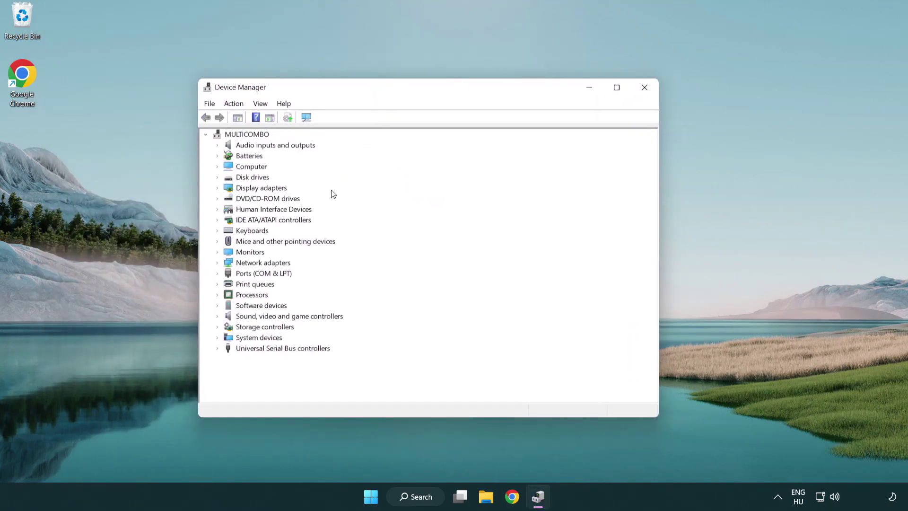
{"action": "left_click", "coordinate": [249, 189]}
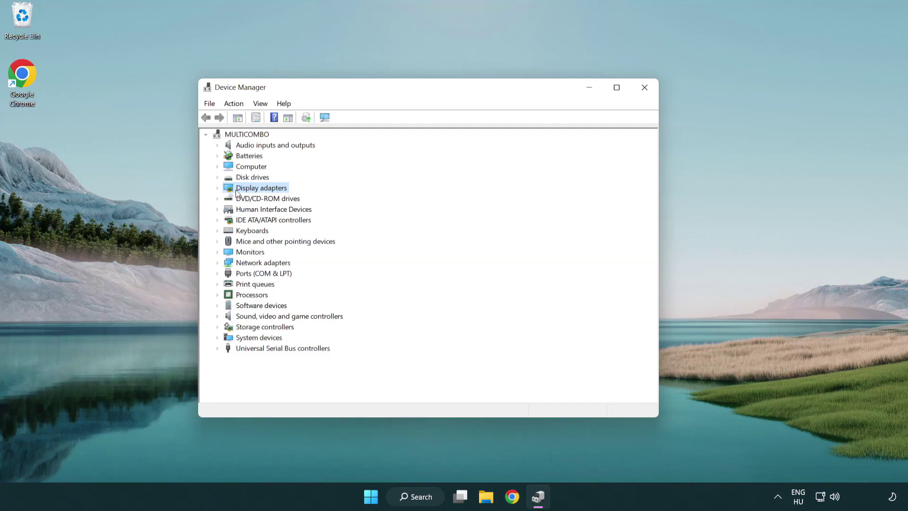
{"action": "left_click", "coordinate": [217, 188]}
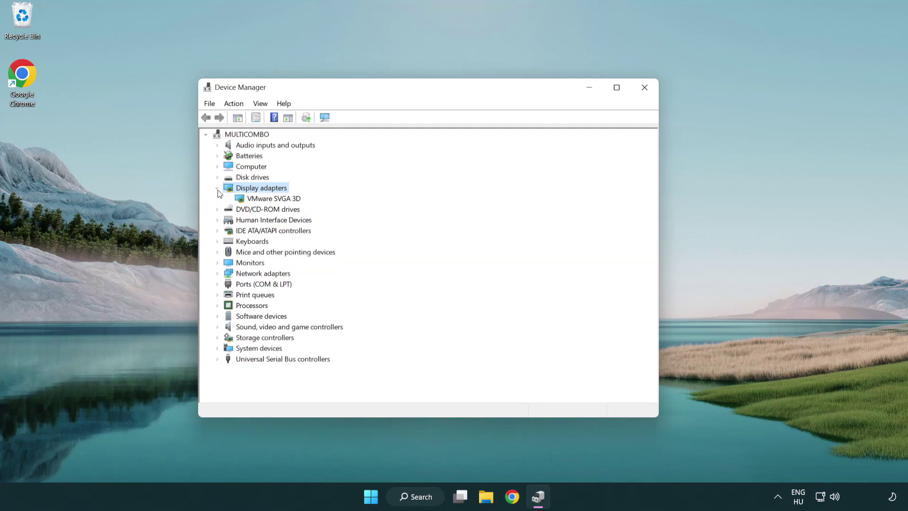
{"action": "left_click", "coordinate": [270, 199]}
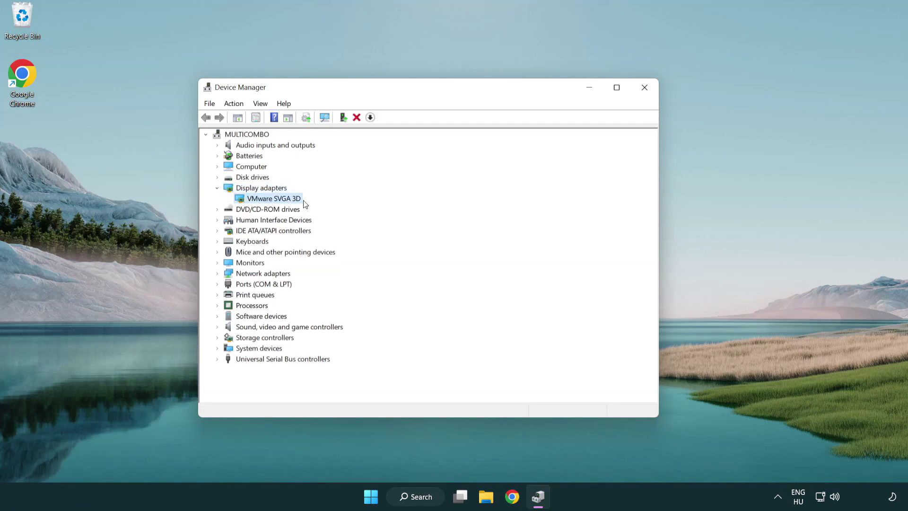
{"action": "right_click", "coordinate": [270, 203]}
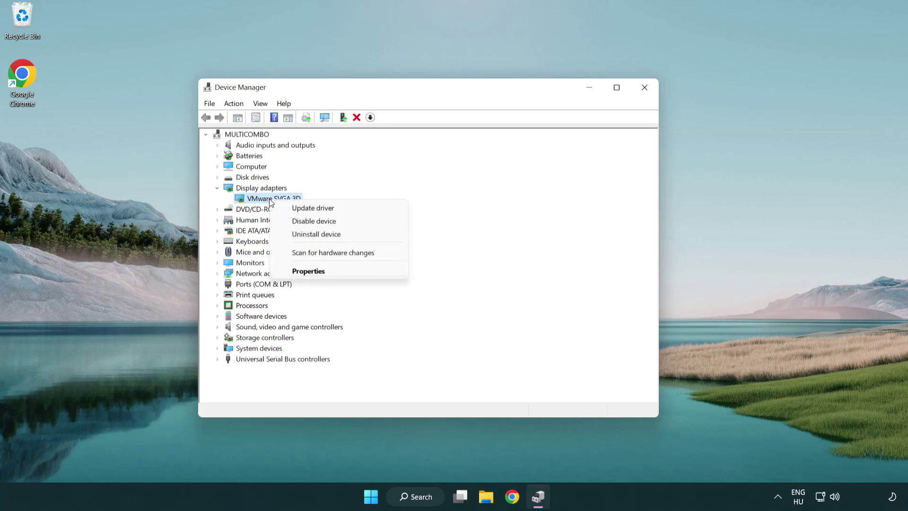
{"action": "left_click", "coordinate": [359, 211]}
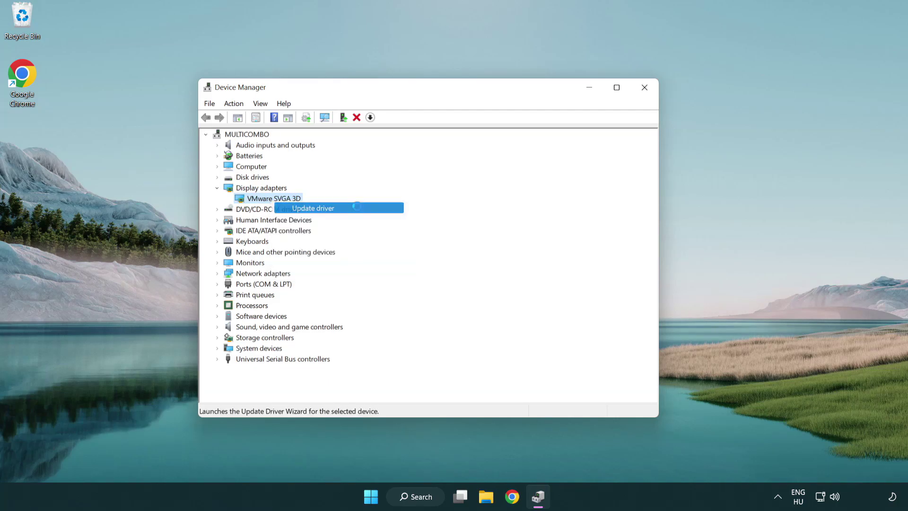
Search automatically for drivers, accept that the best driver is installed, and close Device Manager
{"action": "left_click_drag", "start_coordinate": [376, 142], "coordinate": [396, 132]}
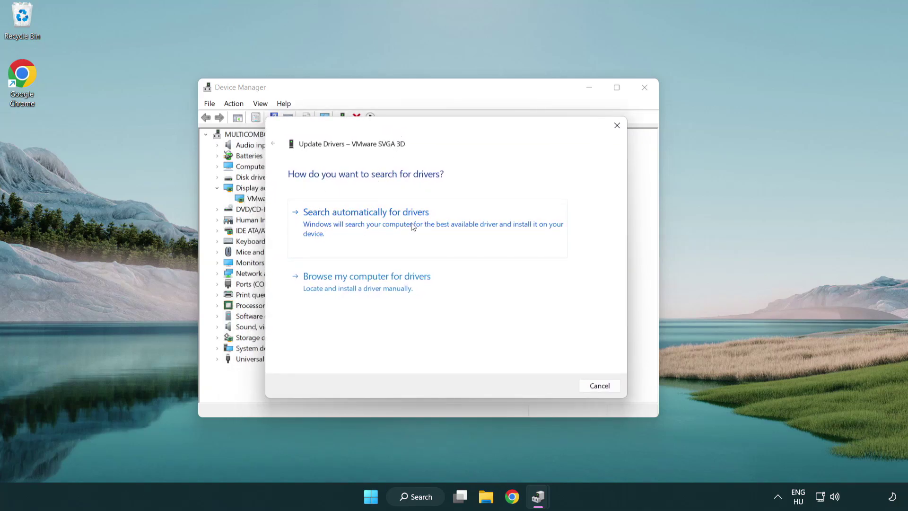
{"action": "left_click", "coordinate": [399, 221]}
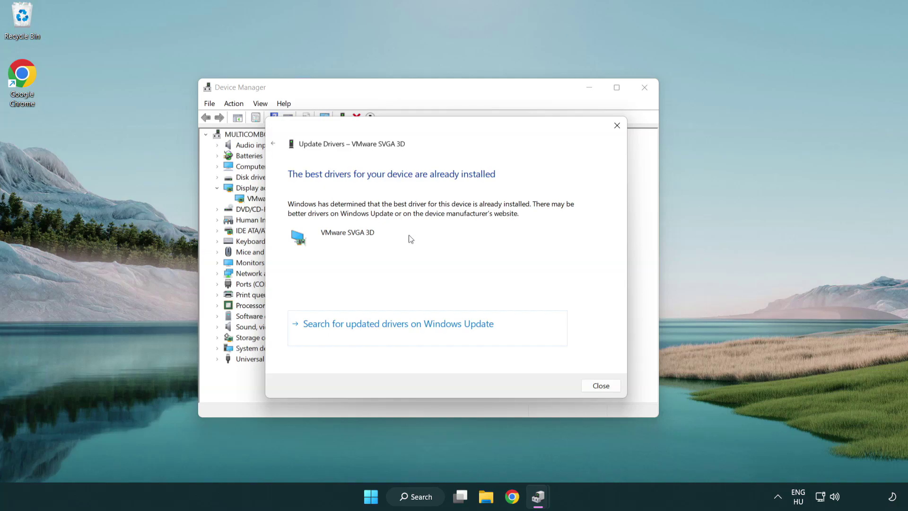
{"action": "left_click", "coordinate": [601, 387]}
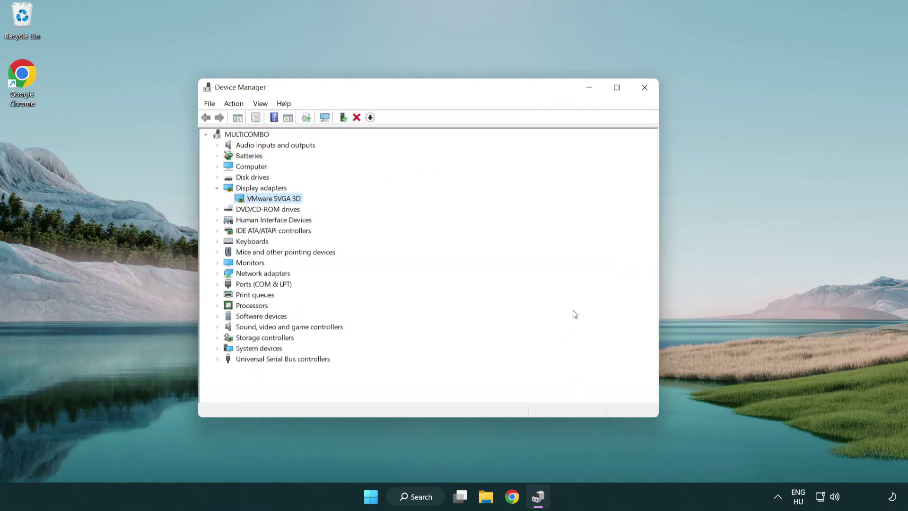
{"action": "left_click", "coordinate": [646, 90]}
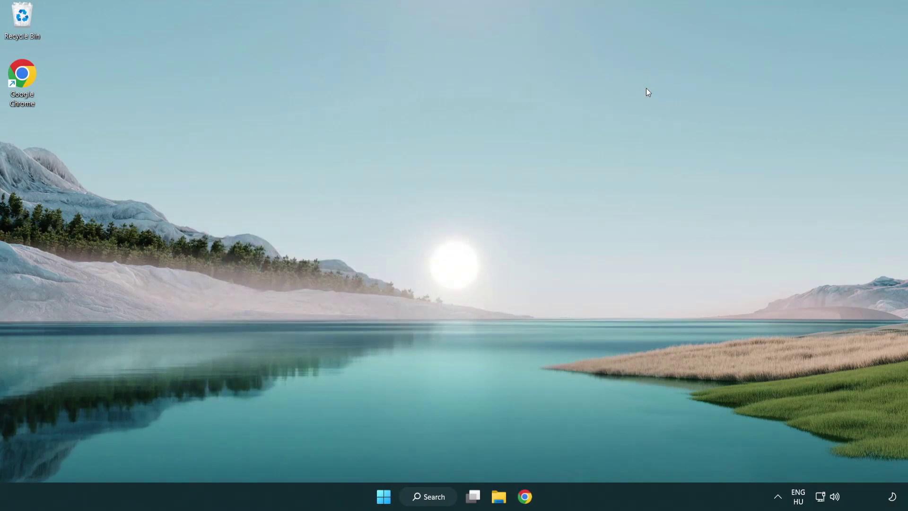
Find 'update' in Windows Search and open Windows Update settings
{"action": "left_click", "coordinate": [431, 497]}
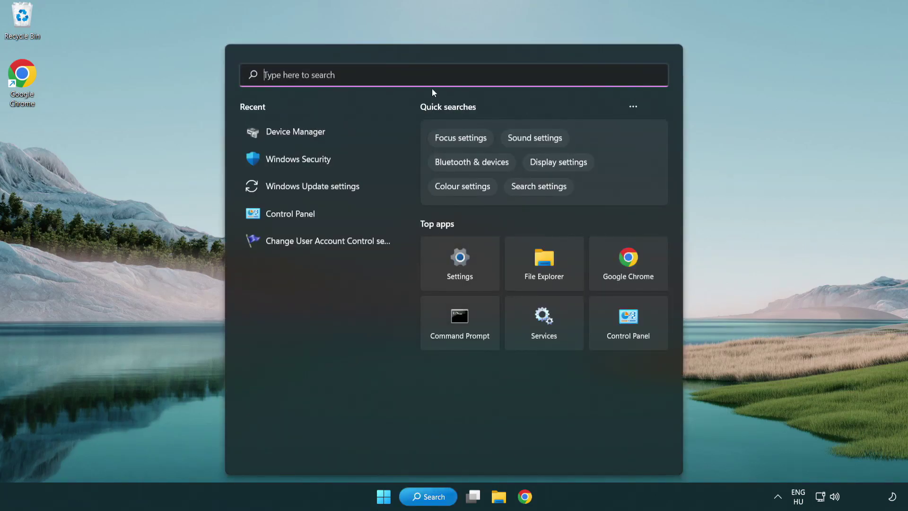
{"action": "type", "text": "u"}
{"action": "type", "text": "pdate"}
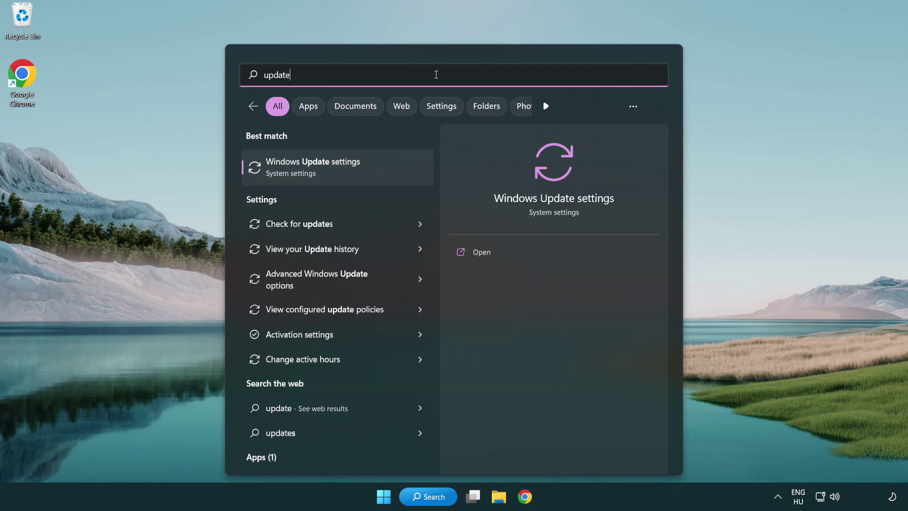
{"action": "left_click", "coordinate": [354, 173]}
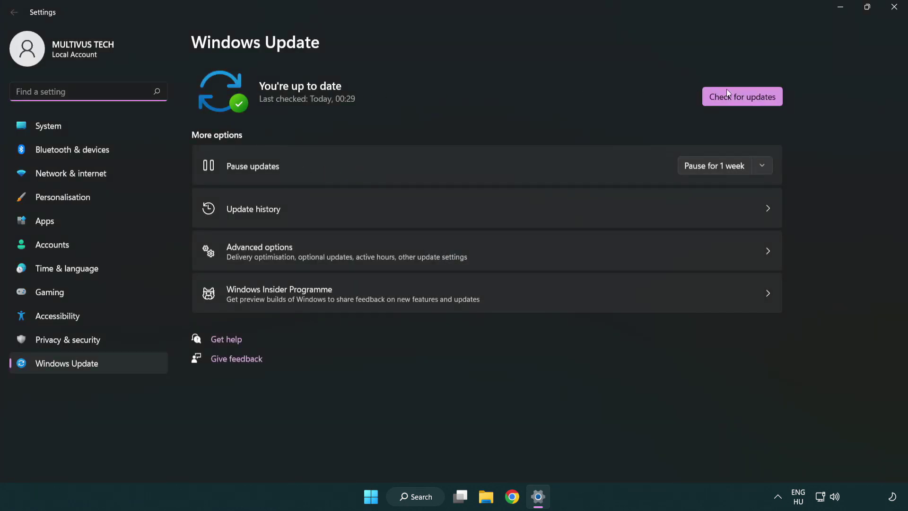
Check for Windows updates and confirm the PC is up to date
{"action": "left_click", "coordinate": [761, 102]}
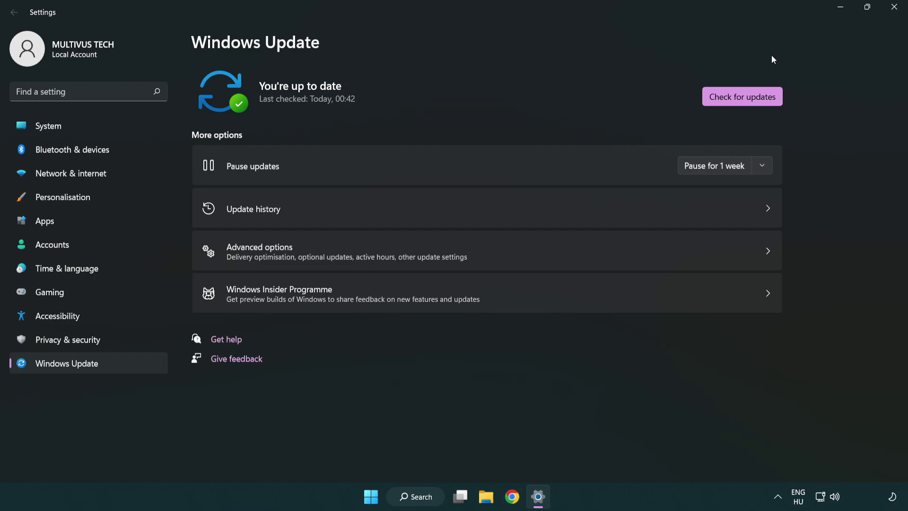
Close Settings and bring up the context menu of the YOUR NOT WORKING APP shortcut
{"action": "left_click", "coordinate": [892, 8]}
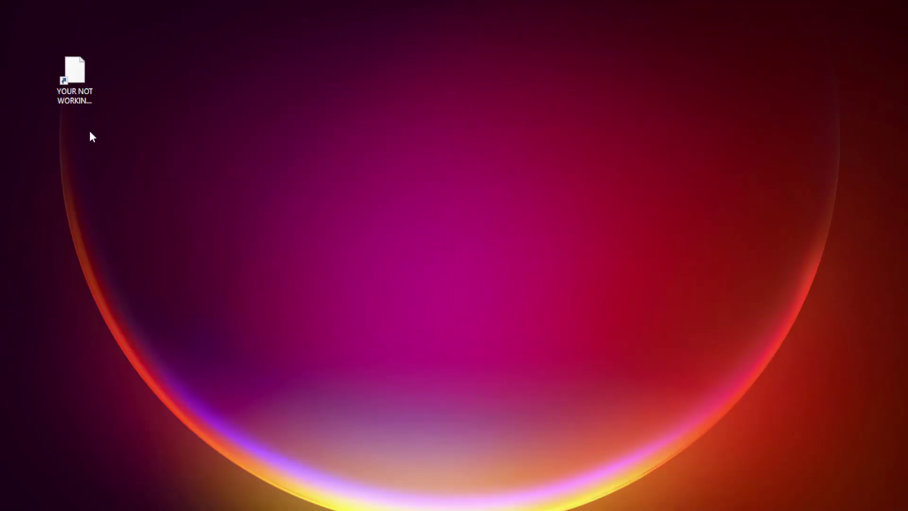
{"action": "left_click", "coordinate": [54, 96]}
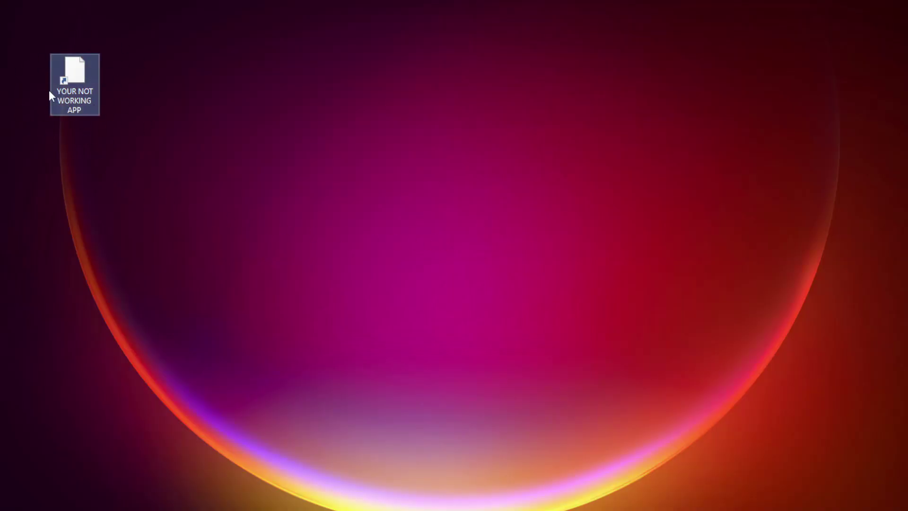
{"action": "right_click", "coordinate": [73, 66]}
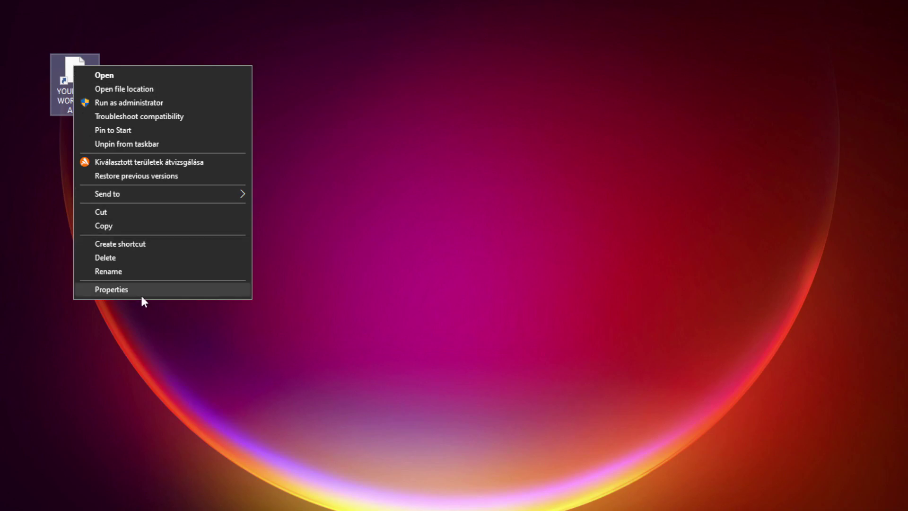
In the shortcut's Compatibility settings, enable compatibility mode for Windows 8
{"action": "left_click", "coordinate": [182, 289]}
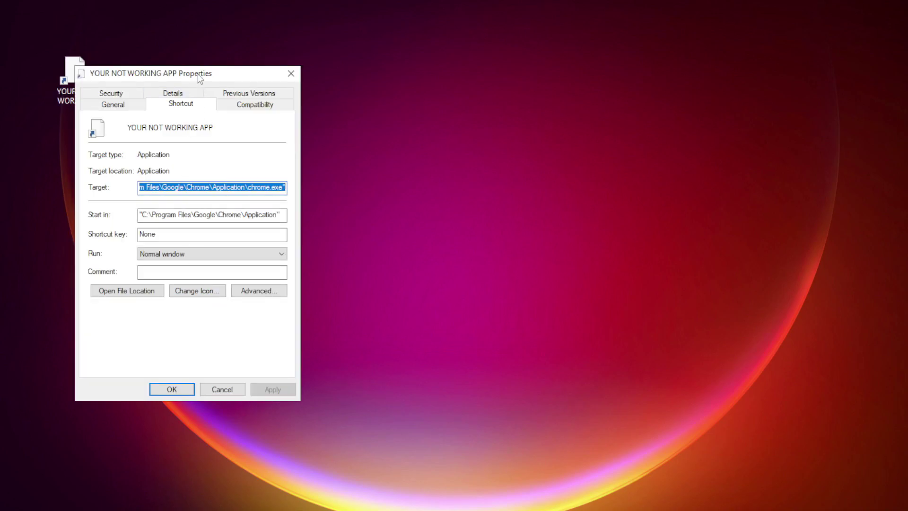
{"action": "mouse_move", "coordinate": [201, 76]}
{"action": "left_mouse_down"}
{"action": "mouse_move", "coordinate": [458, 63]}
{"action": "mouse_move", "coordinate": [459, 96]}
{"action": "left_mouse_up"}
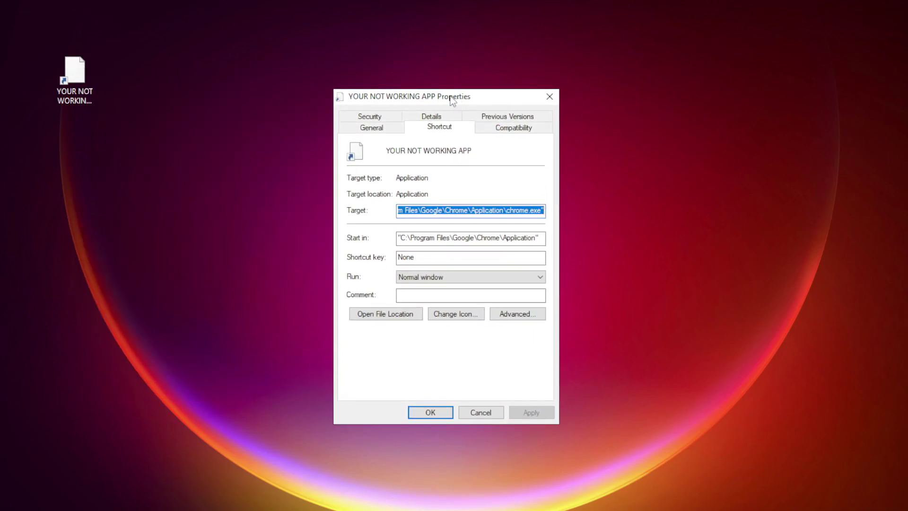
{"action": "left_click", "coordinate": [532, 134]}
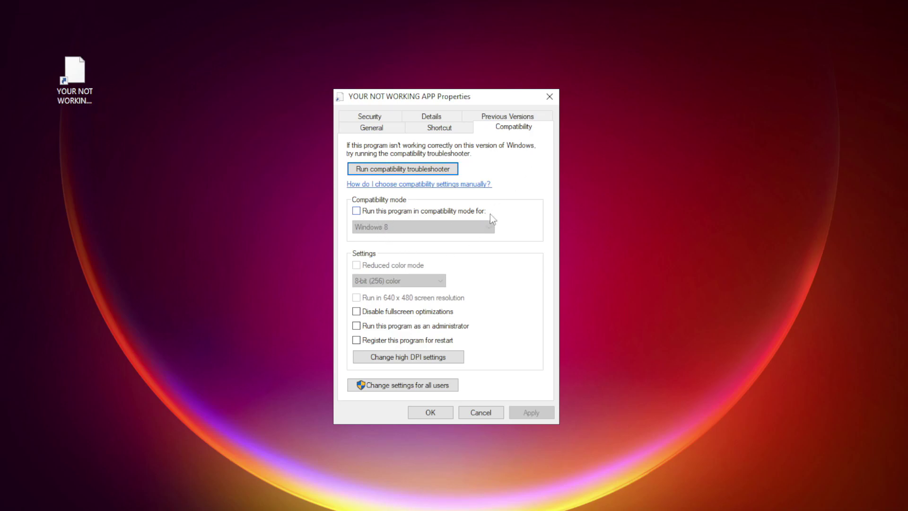
{"action": "left_click", "coordinate": [369, 212]}
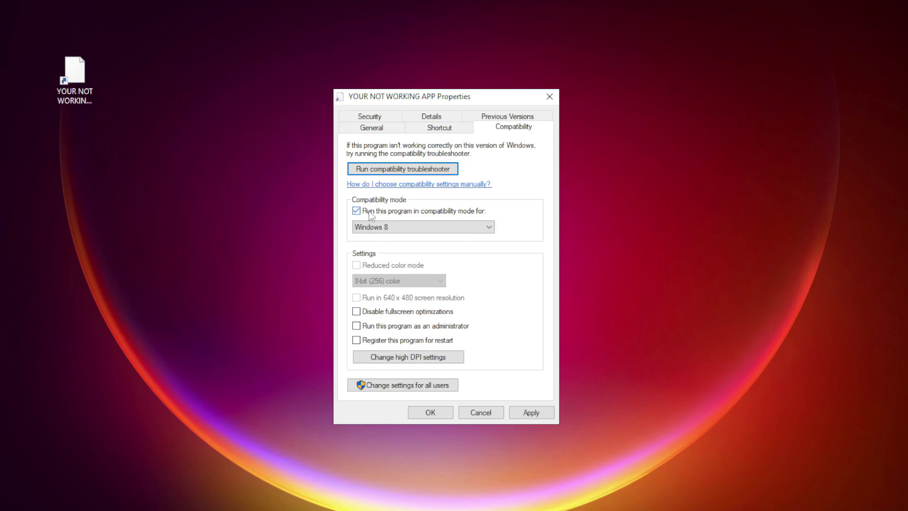
{"action": "left_click", "coordinate": [404, 227]}
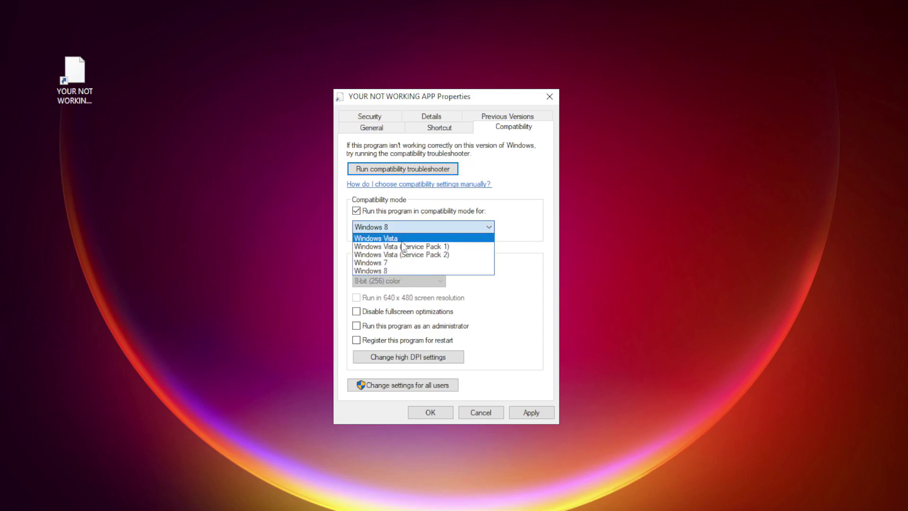
{"action": "left_click", "coordinate": [397, 268]}
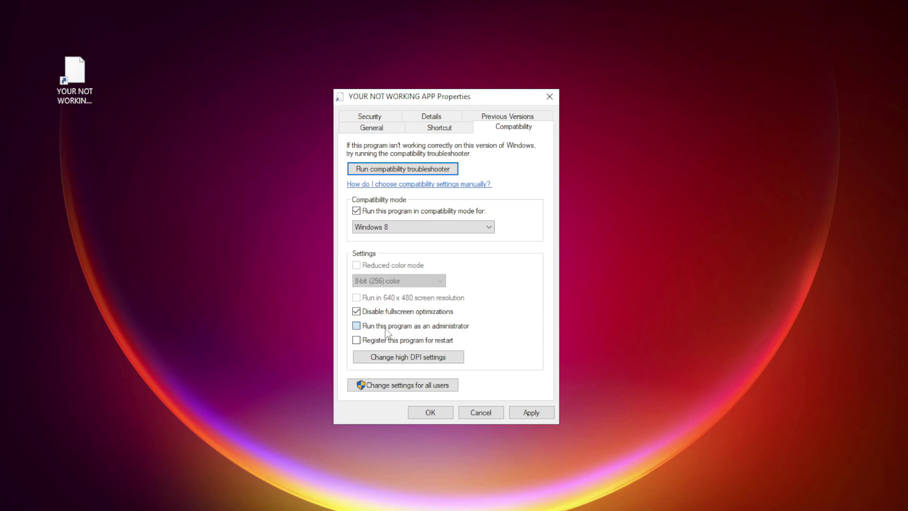
Enable Run as administrator, apply the compatibility settings and close Properties
{"action": "left_click", "coordinate": [366, 327]}
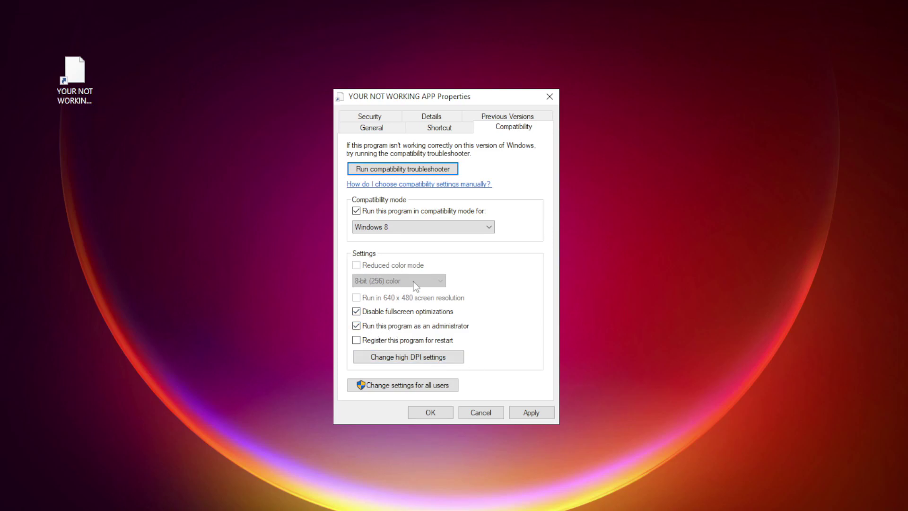
{"action": "left_click", "coordinate": [539, 415]}
{"action": "left_click", "coordinate": [431, 414]}
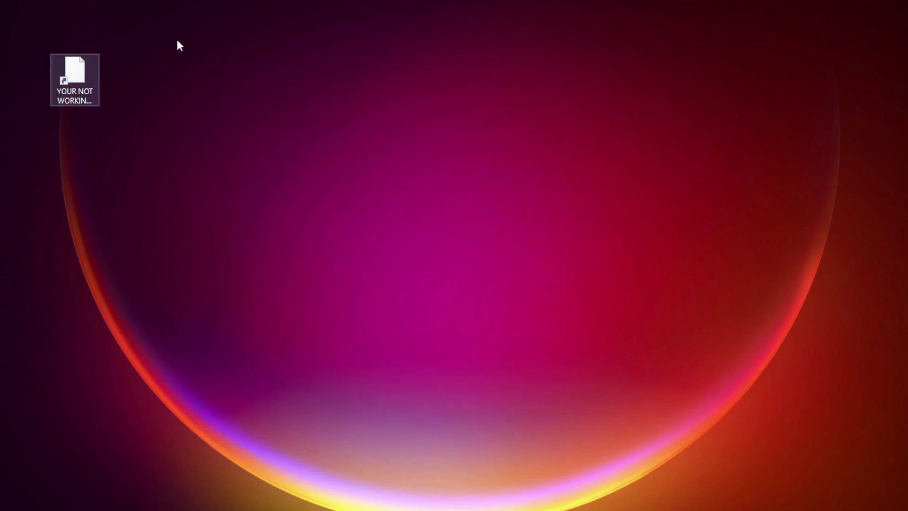
Test-launch the problem app, then open Task Manager from the Start button's quick-link menu
{"action": "double_click", "coordinate": [70, 82]}
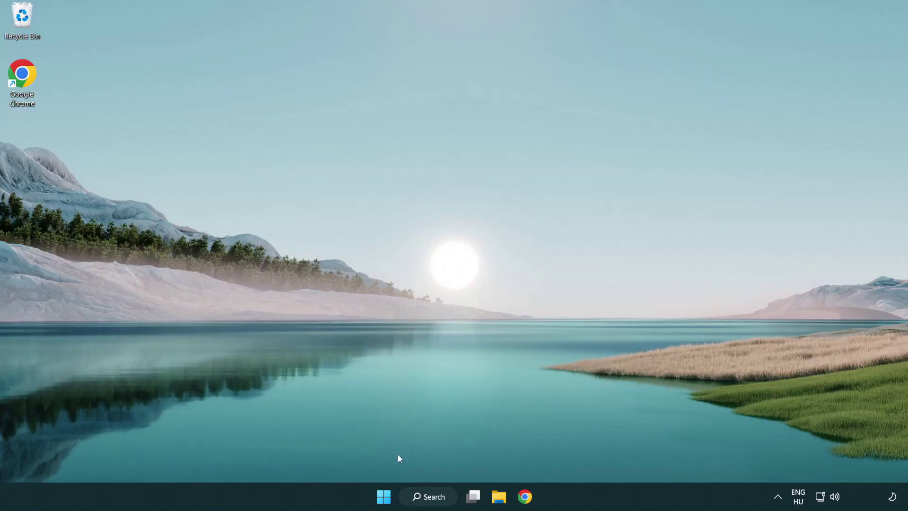
{"action": "right_click", "coordinate": [383, 500]}
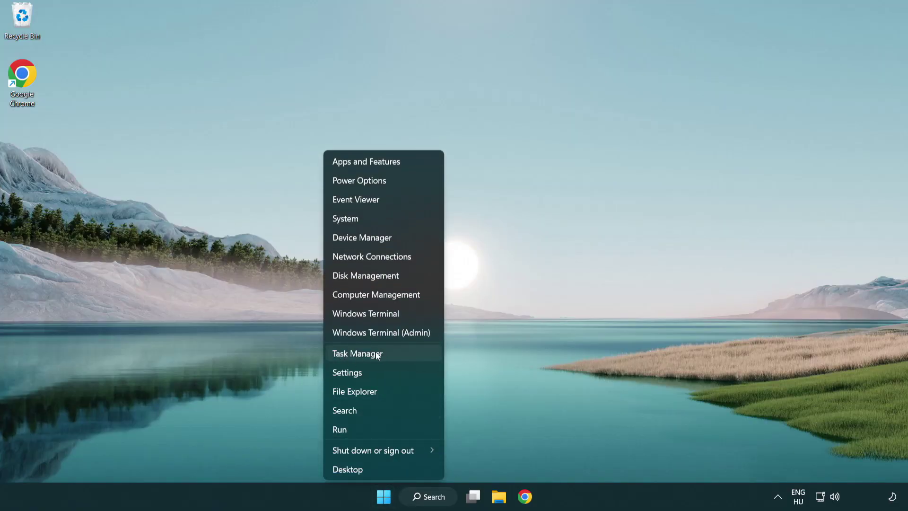
{"action": "left_click", "coordinate": [400, 358]}
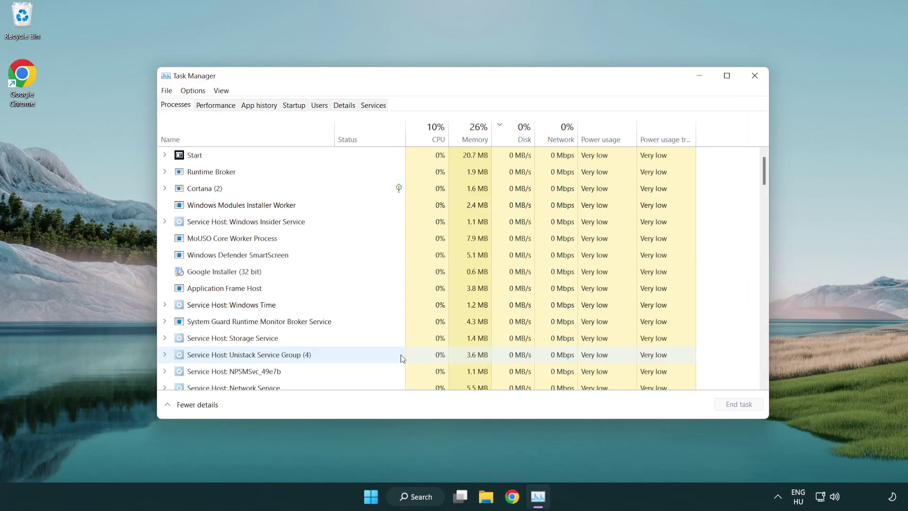
Disable Terminal, Phone Link, Cortana and Windows Security notification as startup apps, then close Task Manager
{"action": "left_click", "coordinate": [295, 107]}
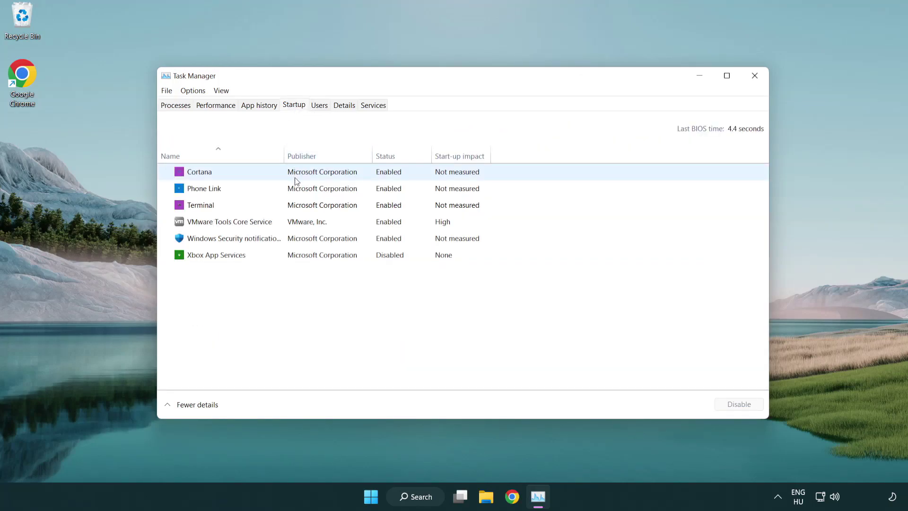
{"action": "left_click", "coordinate": [297, 207]}
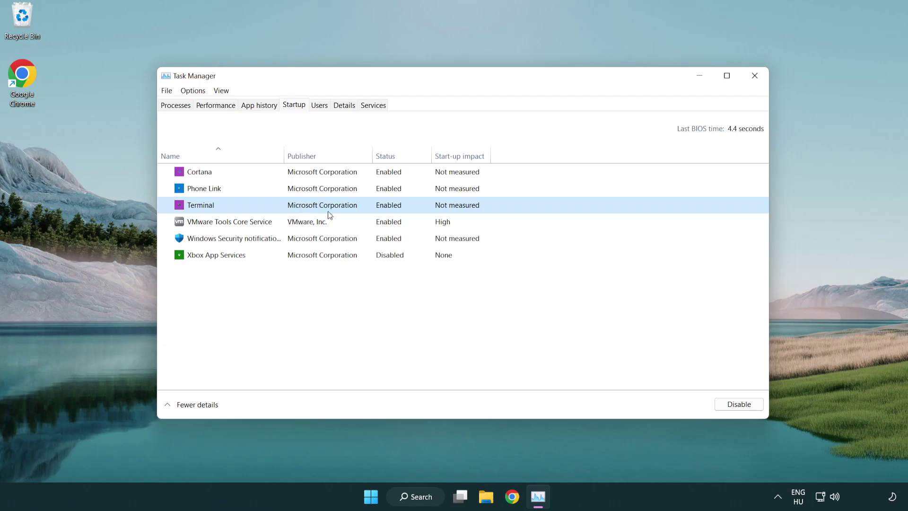
{"action": "left_click", "coordinate": [730, 405]}
{"action": "left_click", "coordinate": [383, 190]}
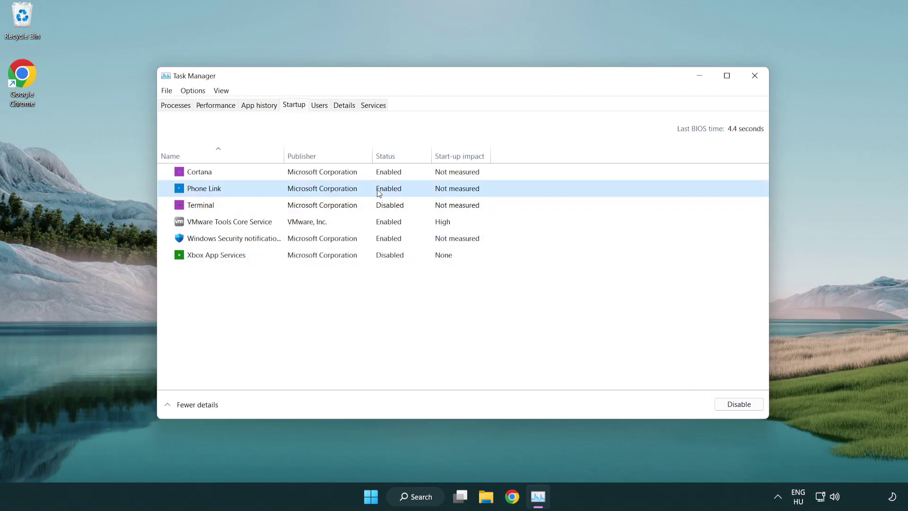
{"action": "left_click", "coordinate": [730, 404]}
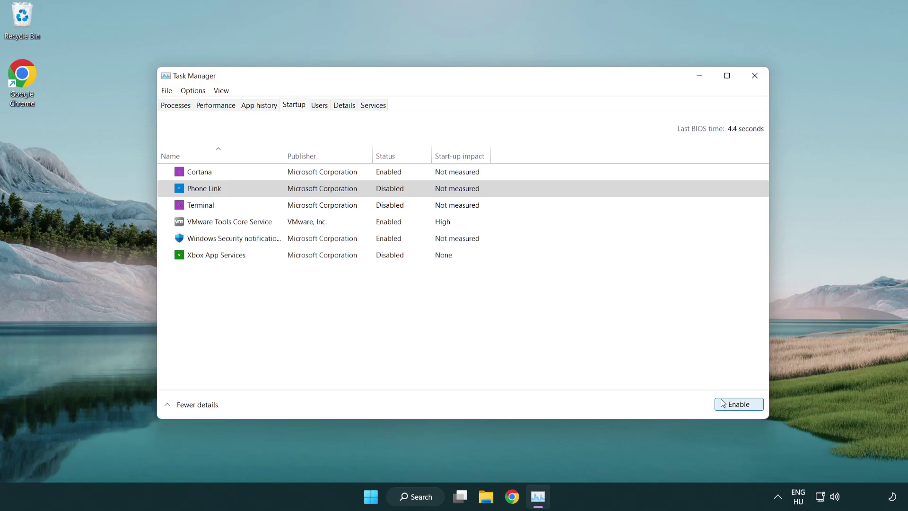
{"action": "left_click", "coordinate": [324, 174]}
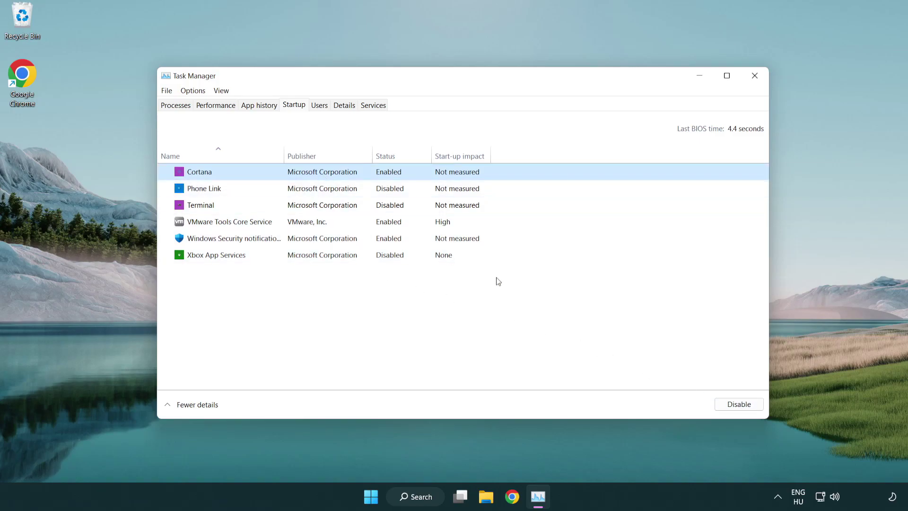
{"action": "left_click", "coordinate": [734, 403]}
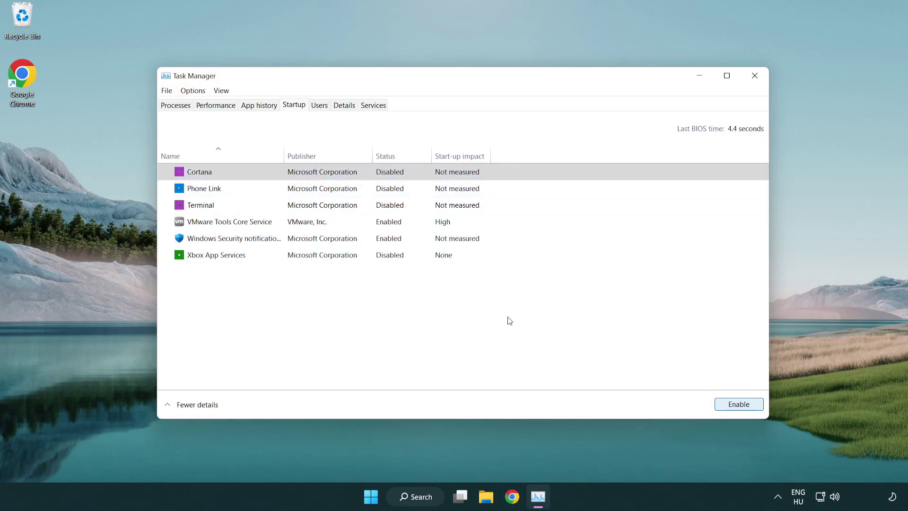
{"action": "left_click", "coordinate": [430, 241]}
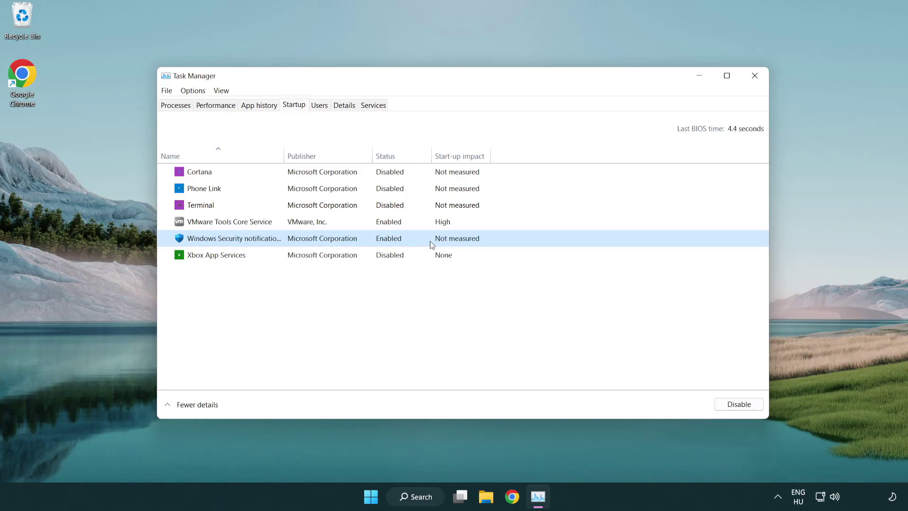
{"action": "left_click", "coordinate": [734, 404]}
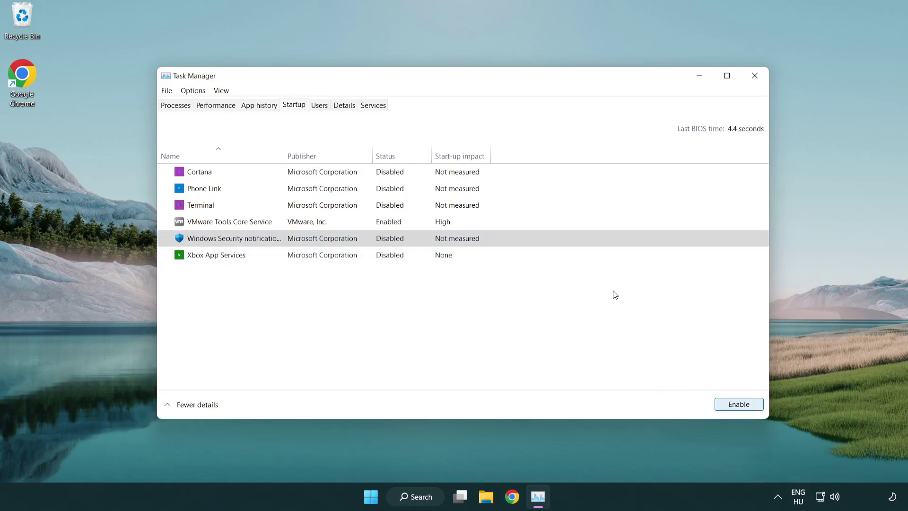
{"action": "left_click", "coordinate": [755, 75]}
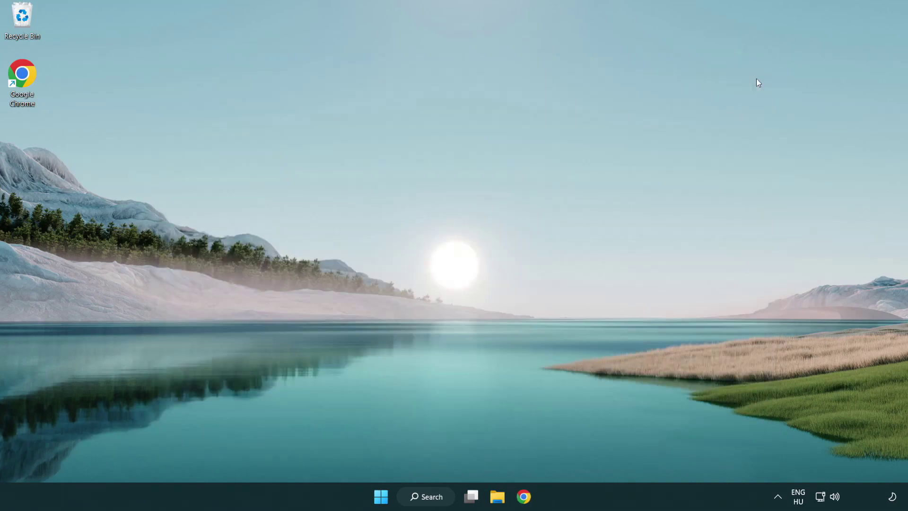
Launch Command Prompt as administrator via search and run sfc /scannow
{"action": "left_click", "coordinate": [424, 496]}
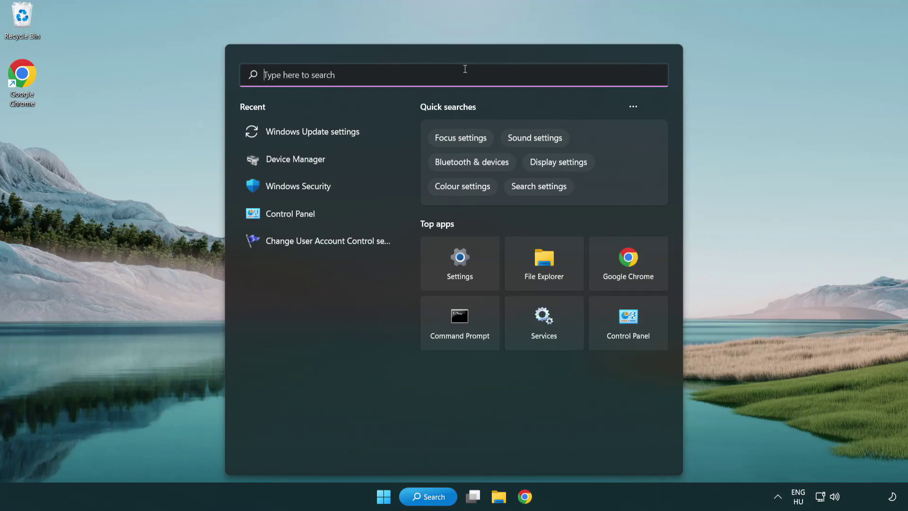
{"action": "type", "text": "cmd"}
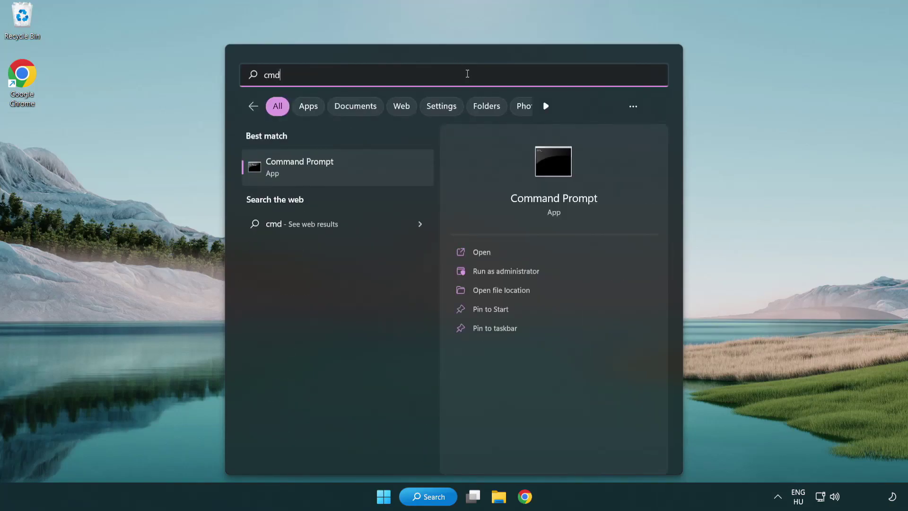
{"action": "right_click", "coordinate": [346, 169]}
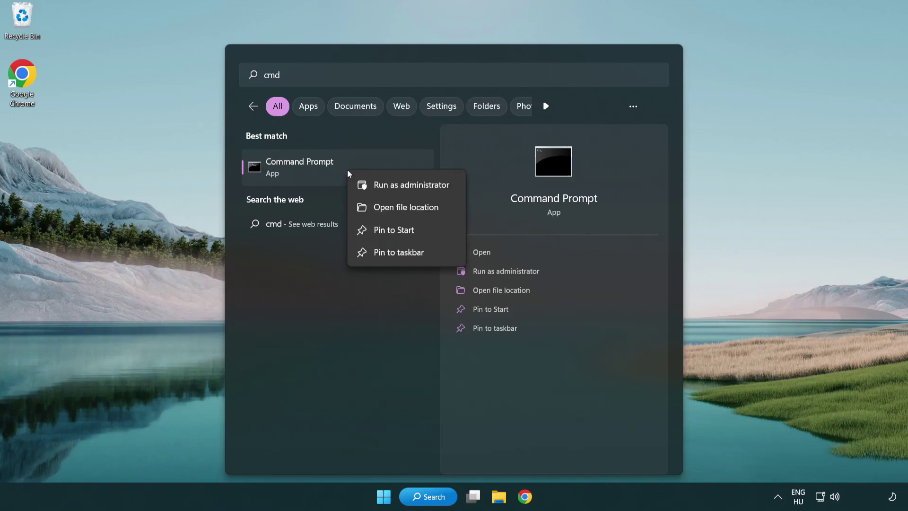
{"action": "left_click", "coordinate": [409, 189]}
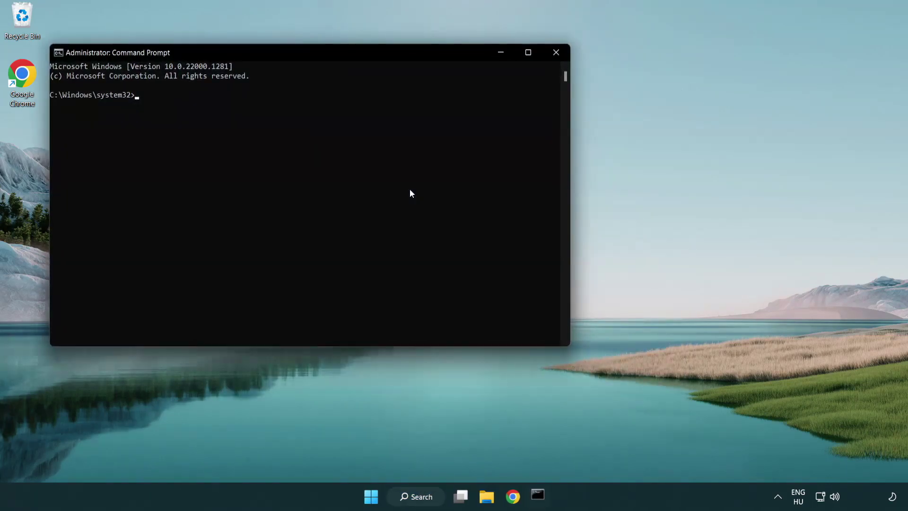
{"action": "left_click_drag", "start_coordinate": [323, 56], "coordinate": [457, 98]}
{"action": "type", "text": "sfc /s"}
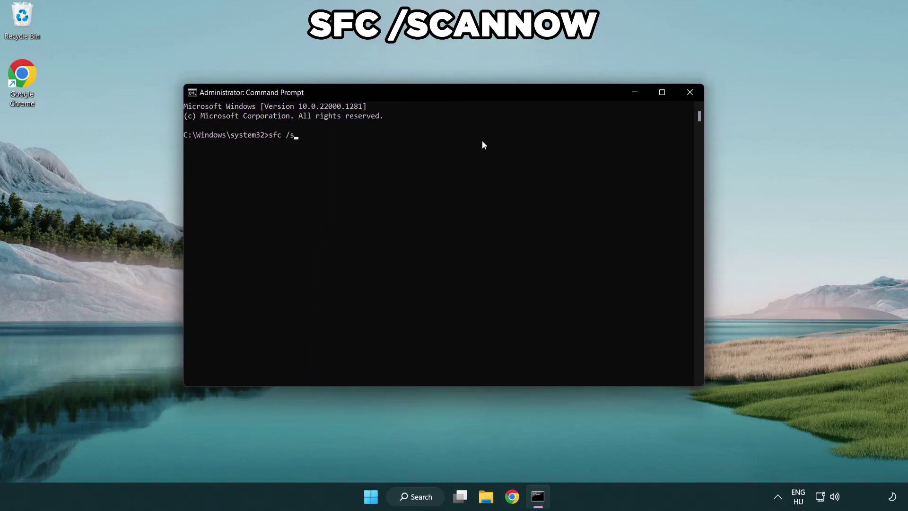
{"action": "type", "text": "cannow"}
{"action": "key", "text": "Return"}
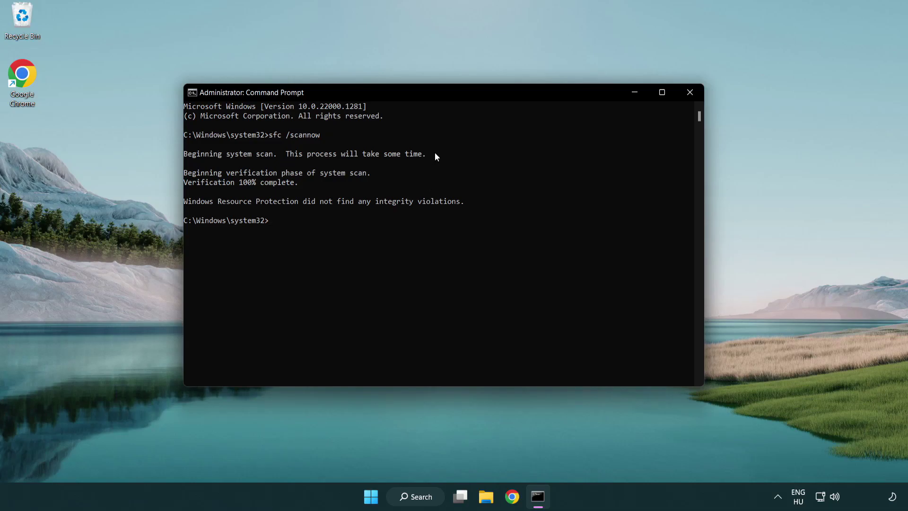
{"action": "left_click", "coordinate": [690, 93]}
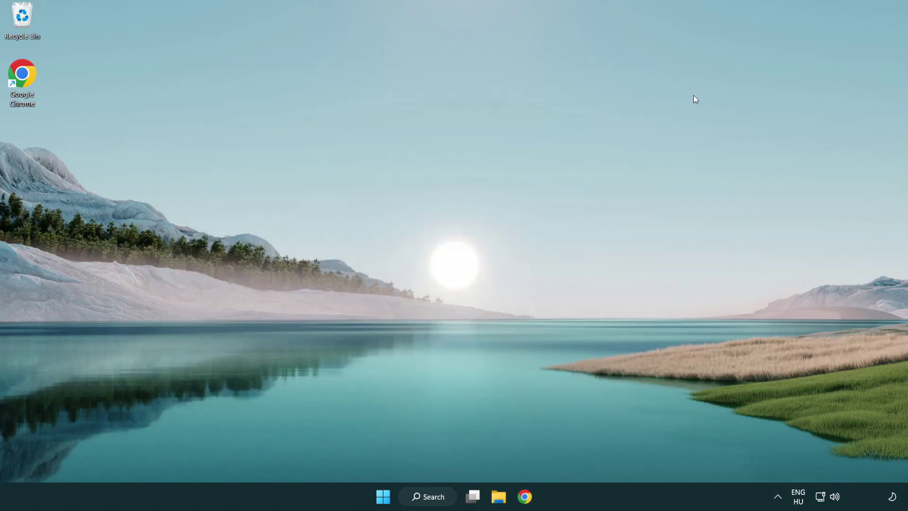
{"action": "key", "text": "super"}
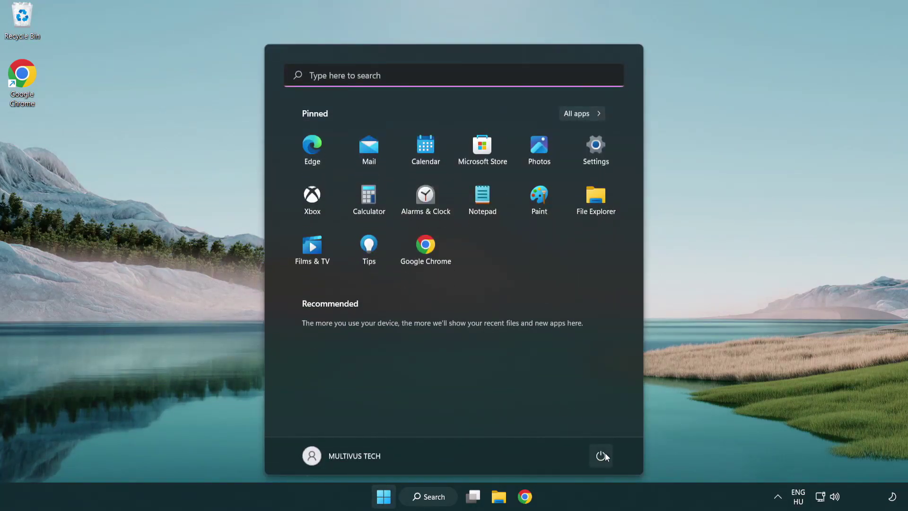
{"action": "left_click", "coordinate": [602, 456]}
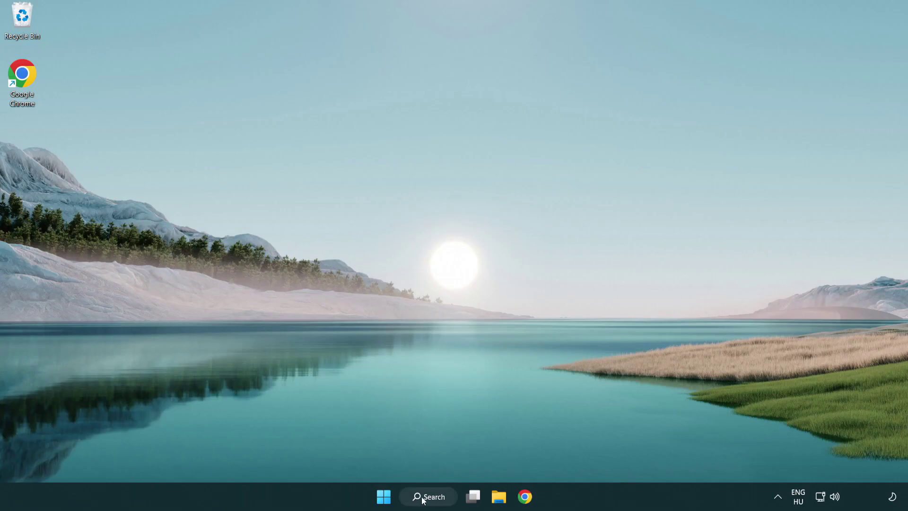
Find 'security' in Windows Search and open the Windows Security app
{"action": "left_click", "coordinate": [432, 498]}
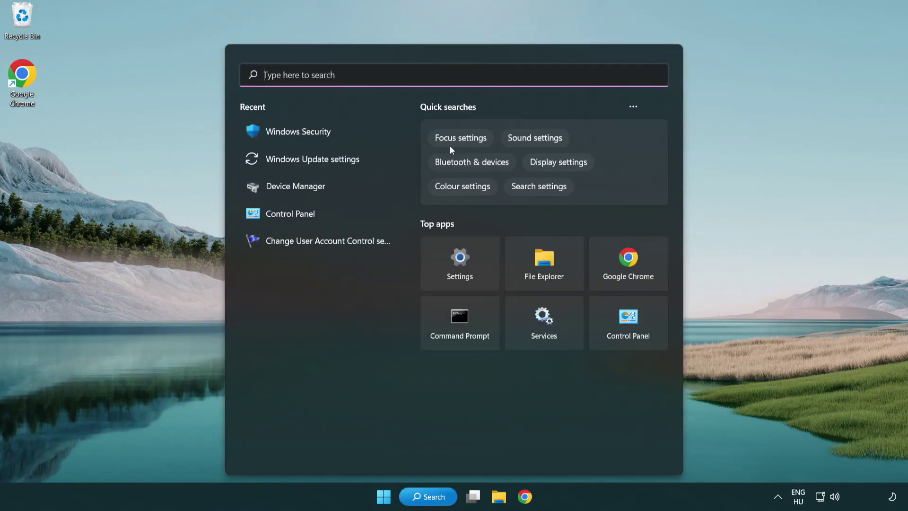
{"action": "type", "text": "sec"}
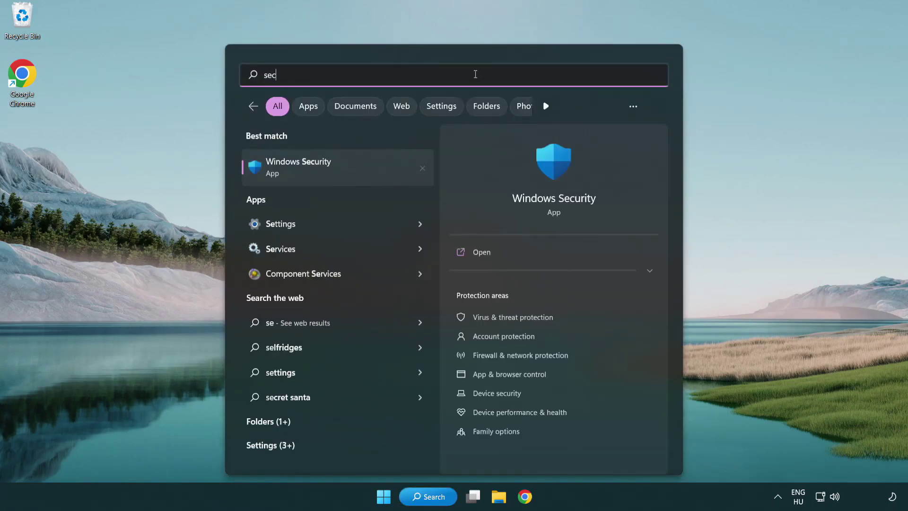
{"action": "type", "text": "uri"}
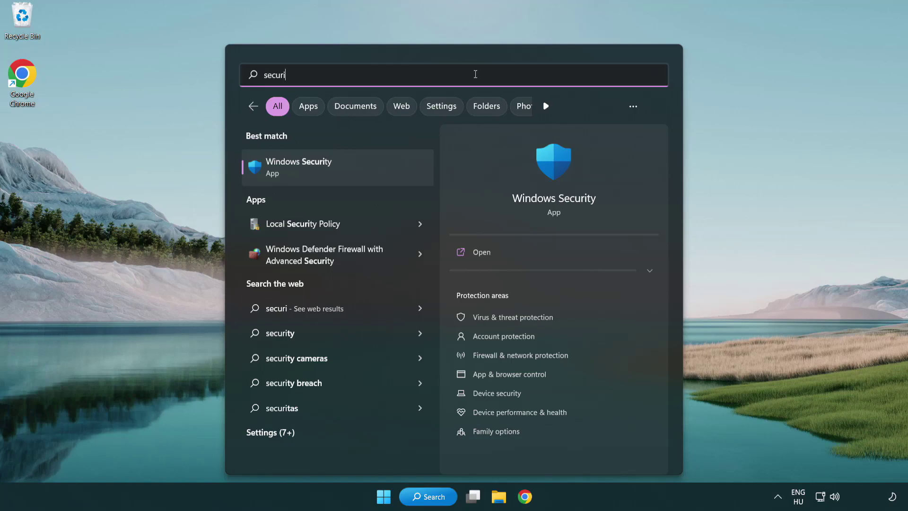
{"action": "type", "text": "ty"}
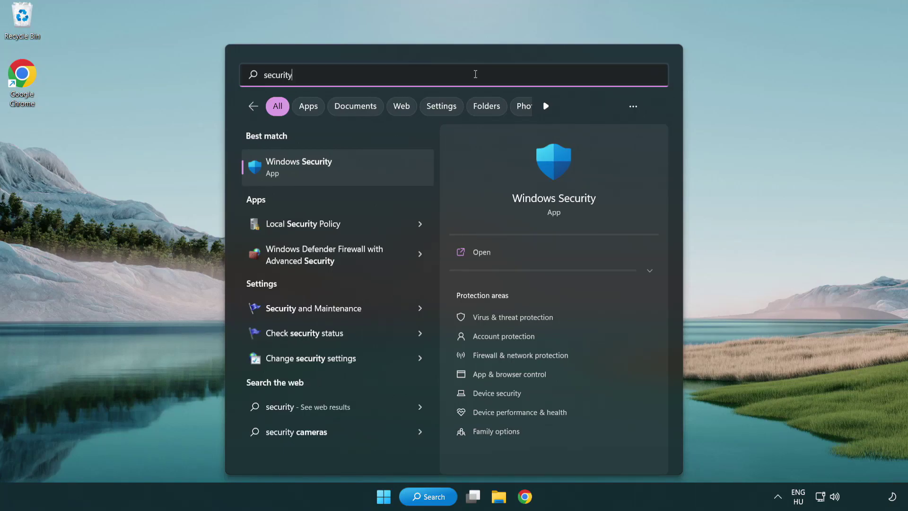
{"action": "left_click", "coordinate": [371, 173]}
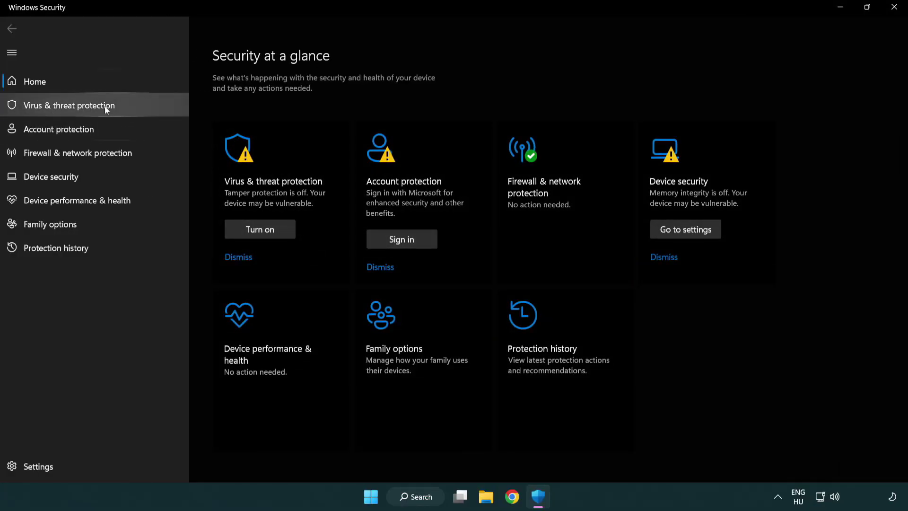
Reach the Defender exclusions list via Virus & threat protection and Manage settings
{"action": "left_click", "coordinate": [137, 104]}
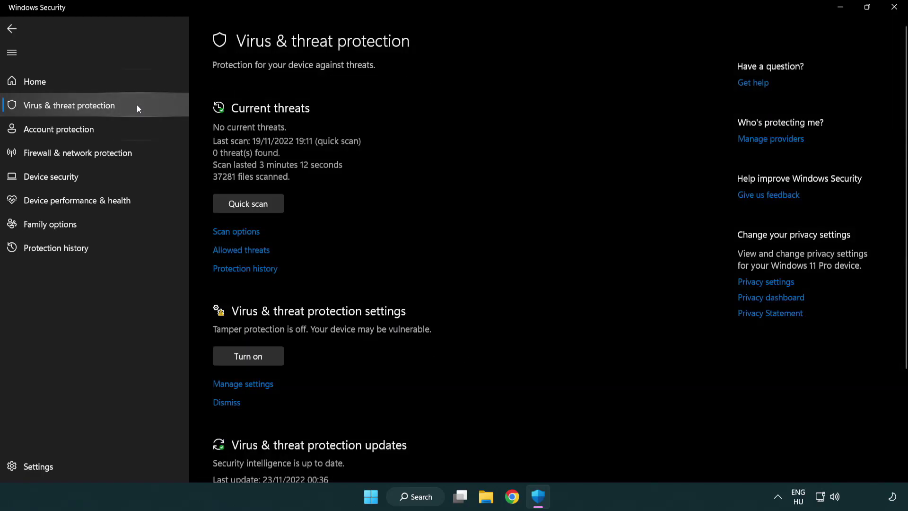
{"action": "scroll", "coordinate": [262, 194], "scroll_direction": "down", "scroll_amount": 2}
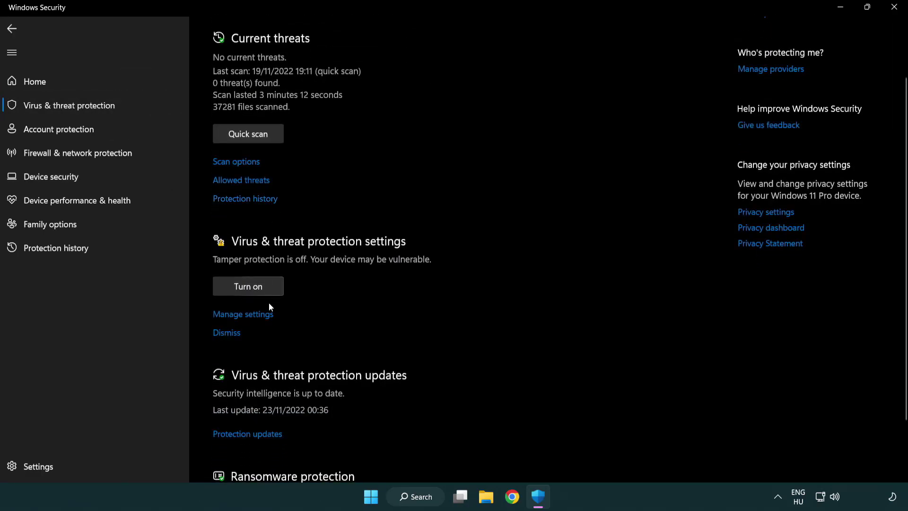
{"action": "left_click", "coordinate": [241, 316]}
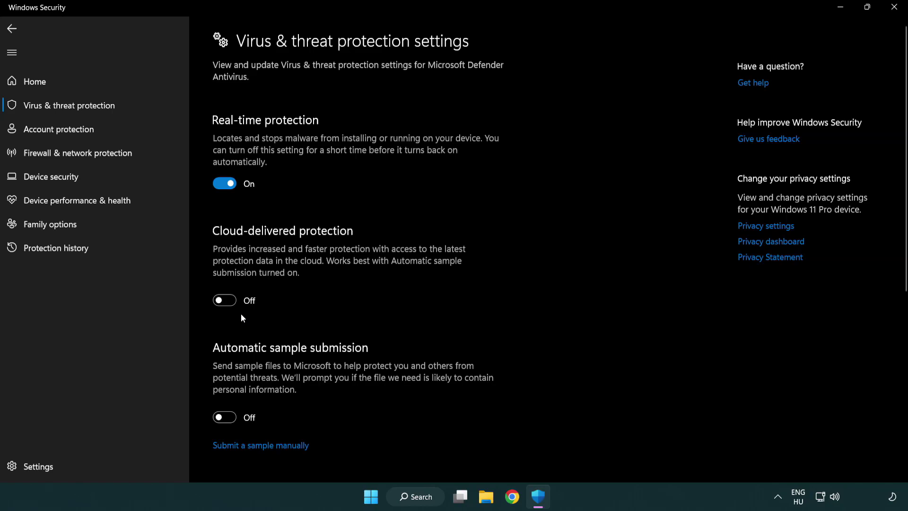
{"action": "scroll", "coordinate": [241, 317], "scroll_direction": "down", "scroll_amount": 1}
{"action": "scroll", "coordinate": [242, 318], "scroll_direction": "down", "scroll_amount": 1}
{"action": "scroll", "coordinate": [242, 317], "scroll_direction": "down", "scroll_amount": 2}
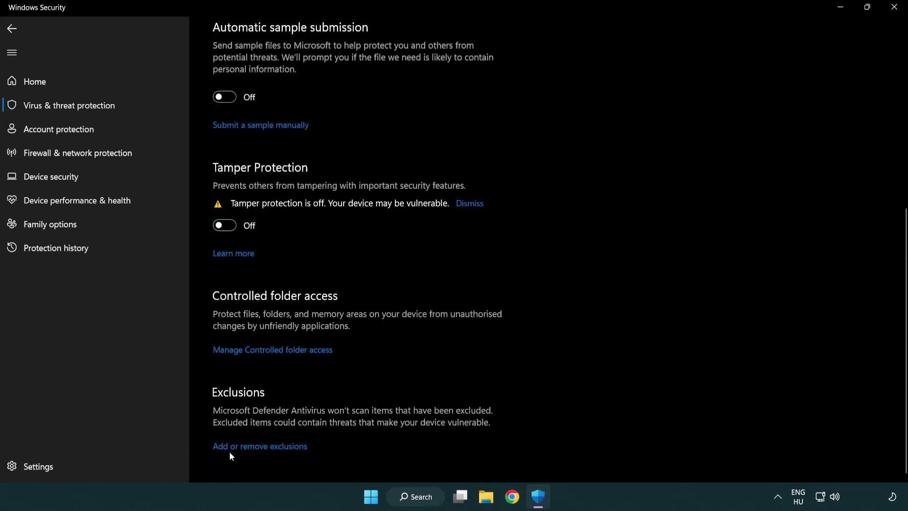
{"action": "left_click", "coordinate": [263, 449]}
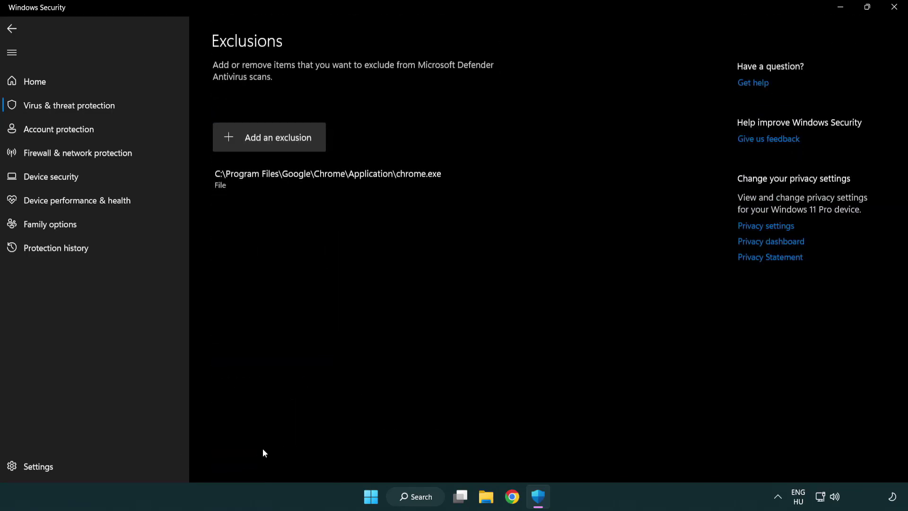
Start adding a File exclusion and navigate the picker up to This PC
{"action": "left_click", "coordinate": [272, 138]}
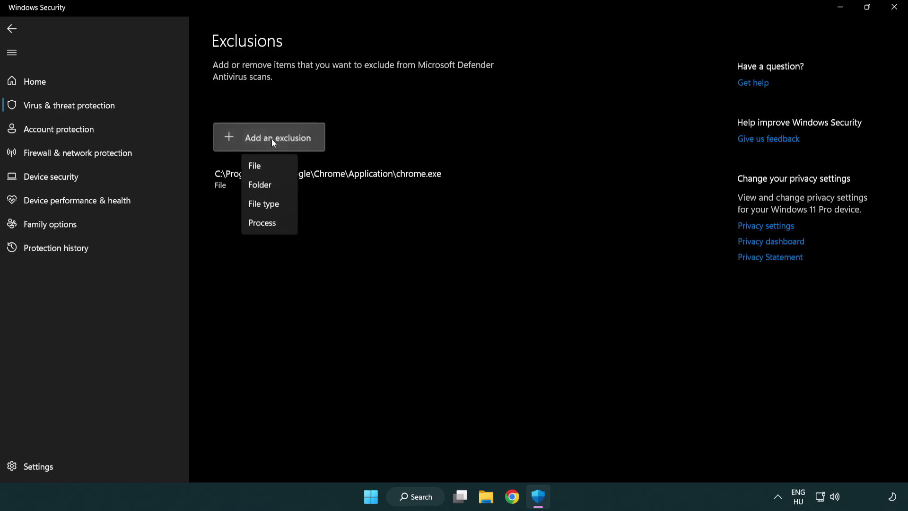
{"action": "left_click", "coordinate": [273, 168]}
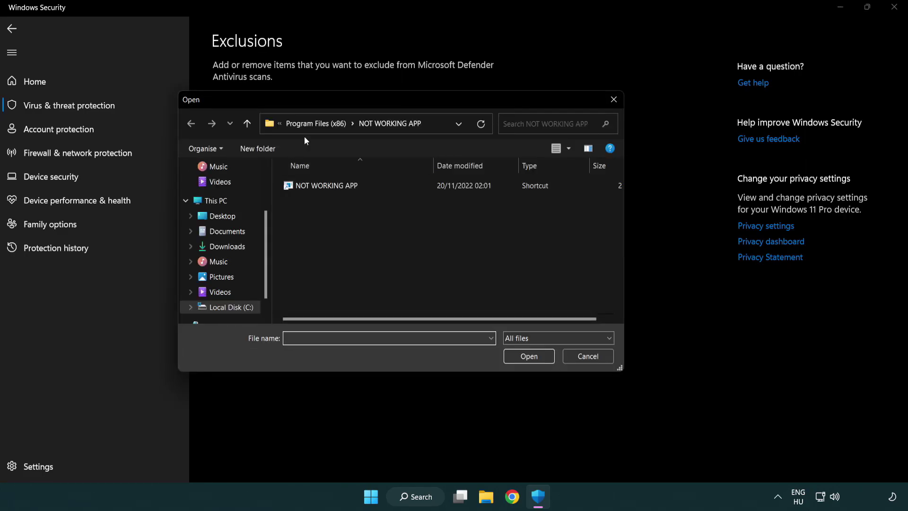
{"action": "left_click", "coordinate": [307, 126]}
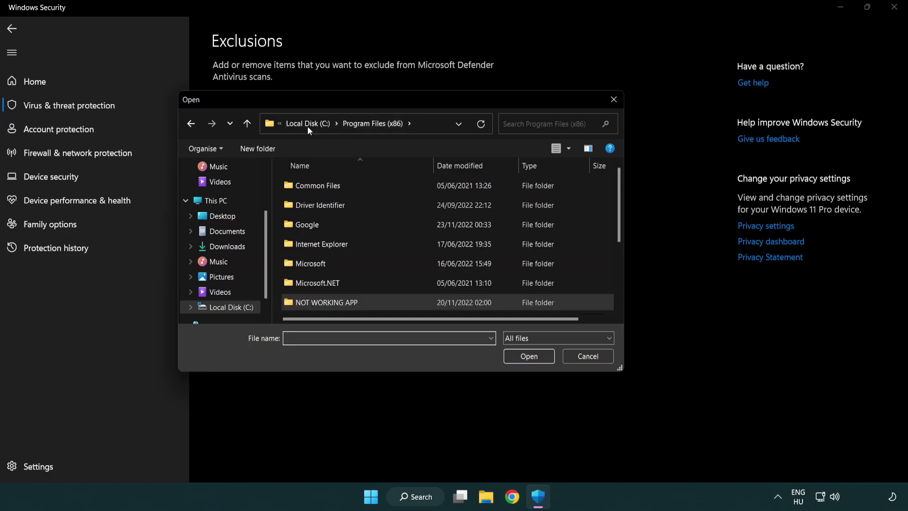
{"action": "left_click", "coordinate": [307, 126]}
{"action": "left_click", "coordinate": [307, 127]}
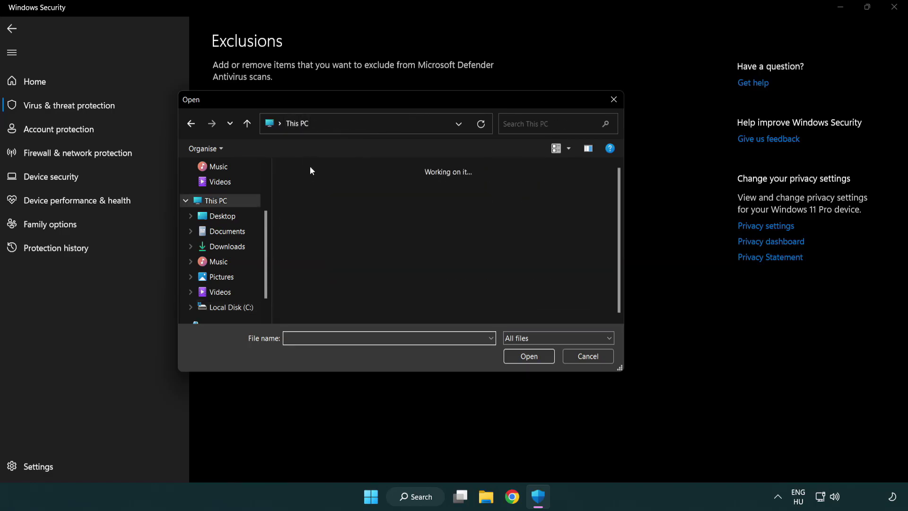
Exclude the NOT WORKING APP shortcut from C:\Program Files (x86)\NOT WORKING APP
{"action": "double_click", "coordinate": [331, 314]}
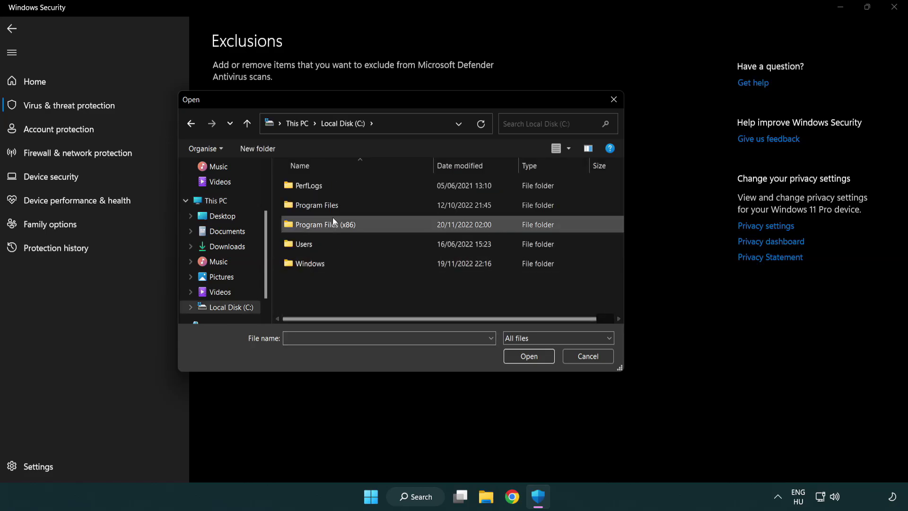
{"action": "double_click", "coordinate": [332, 222]}
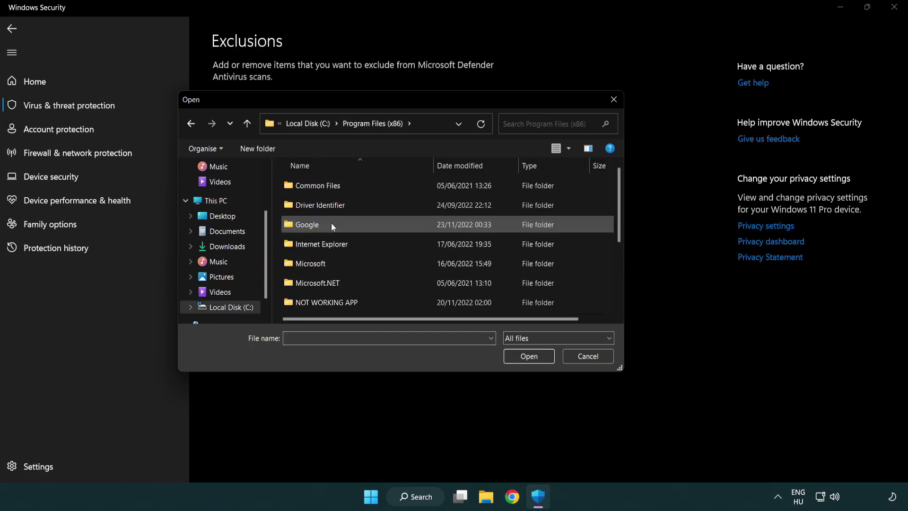
{"action": "double_click", "coordinate": [339, 303]}
{"action": "left_click", "coordinate": [323, 186]}
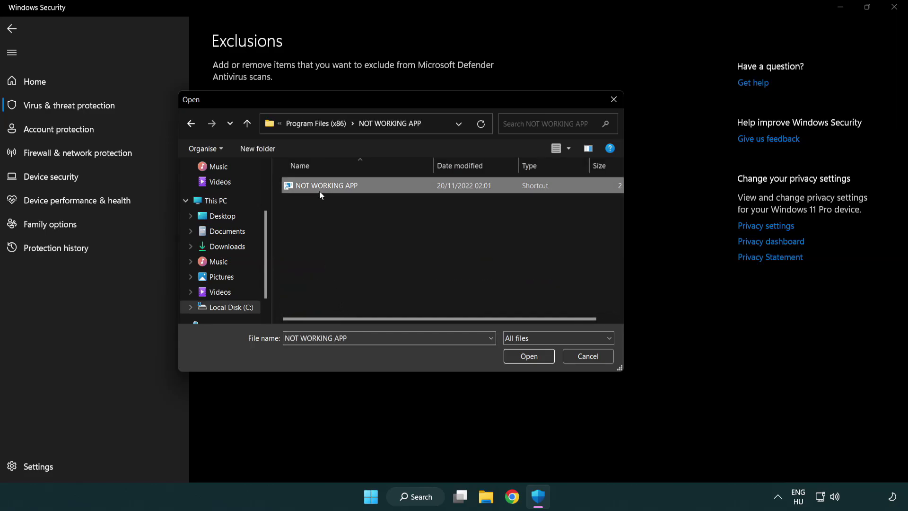
{"action": "left_click", "coordinate": [526, 357]}
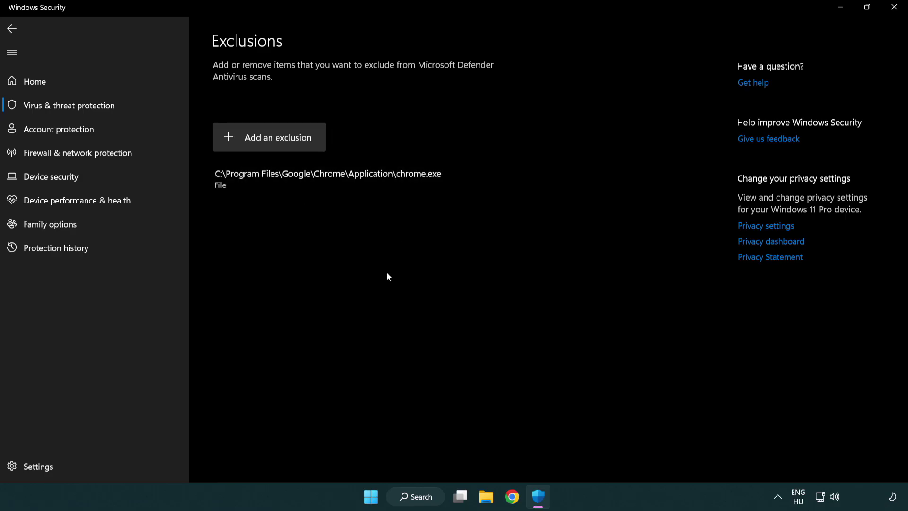
Close Windows Security and show the Start menu's power options for a restart
{"action": "left_click", "coordinate": [894, 9]}
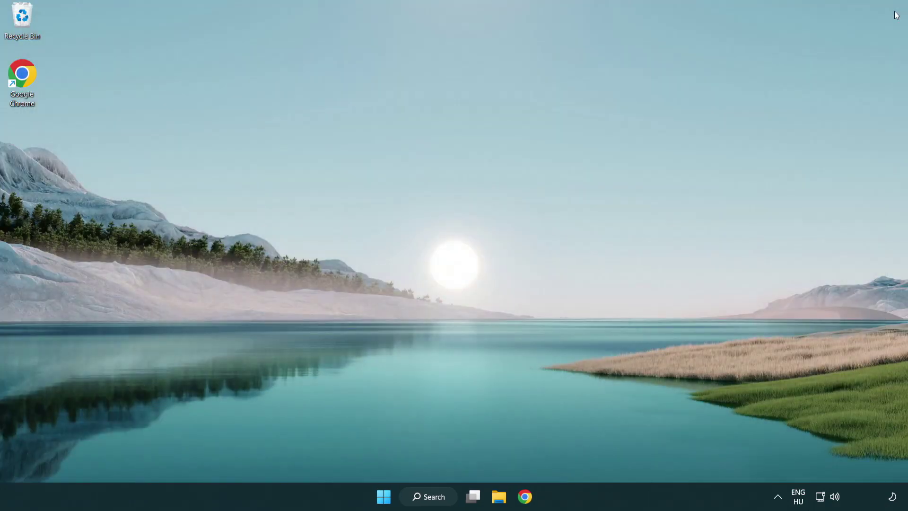
{"action": "left_click", "coordinate": [383, 496]}
{"action": "left_click", "coordinate": [602, 456]}
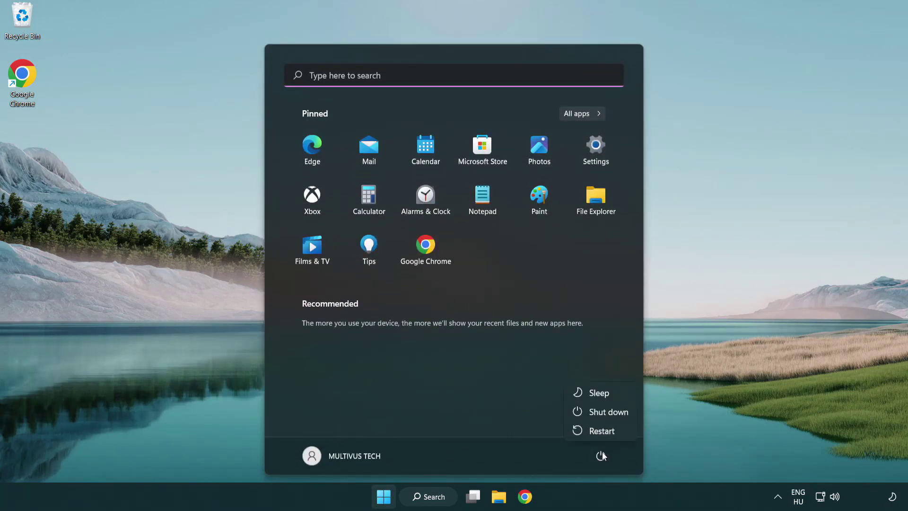